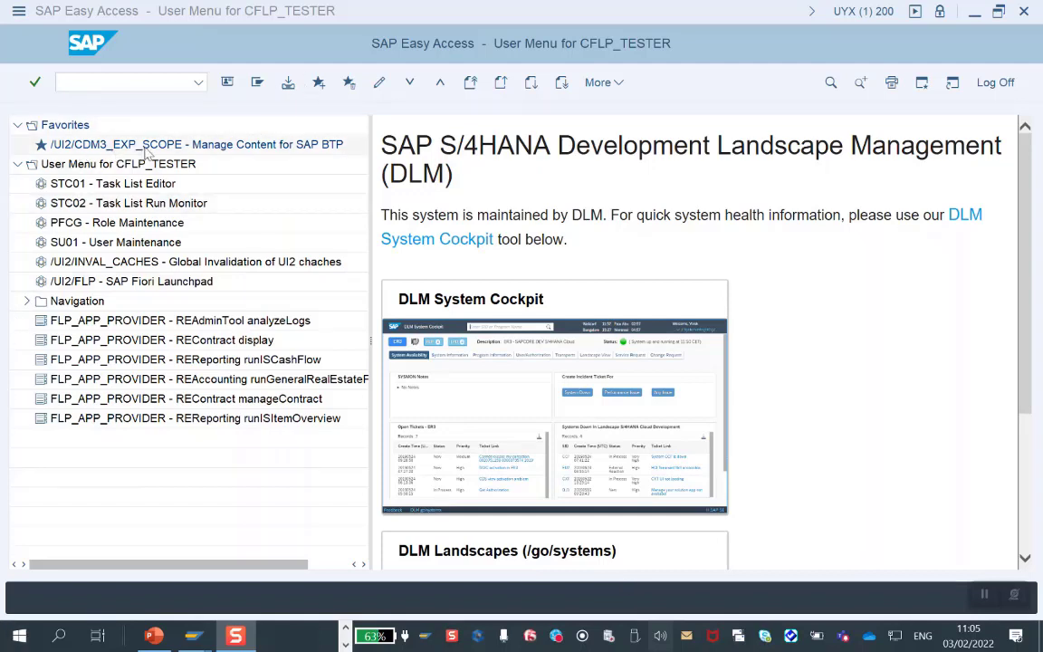
Launch /UI2/CDM3_EXP_SCOPE and enter six roles, including SAP_BR_BUYER, for launchpad exposure
double_click(146, 147)
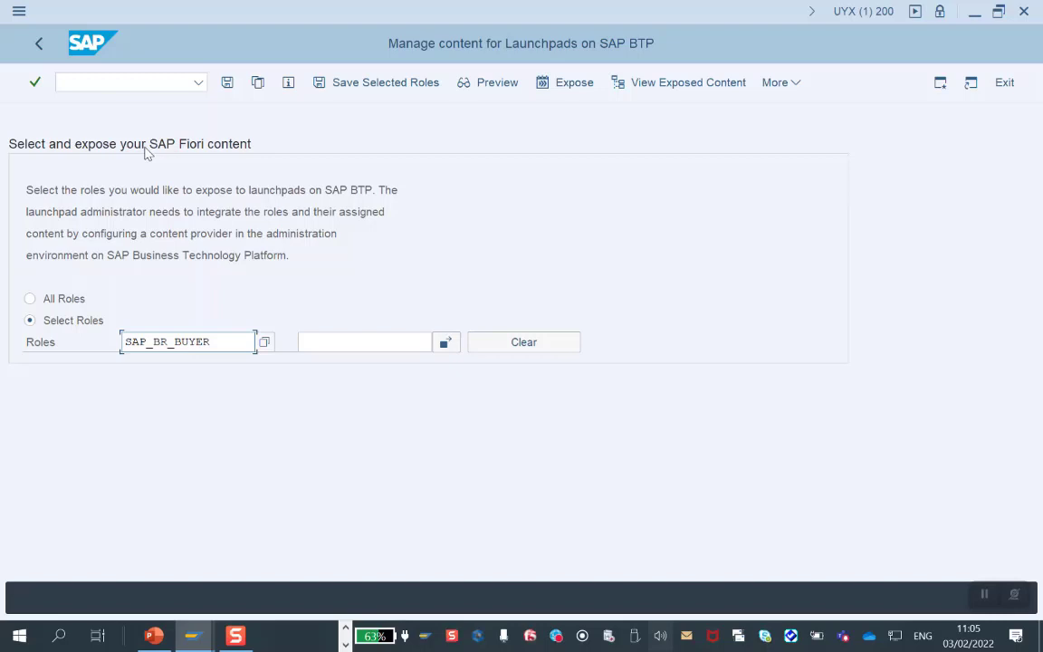
left_click(445, 343)
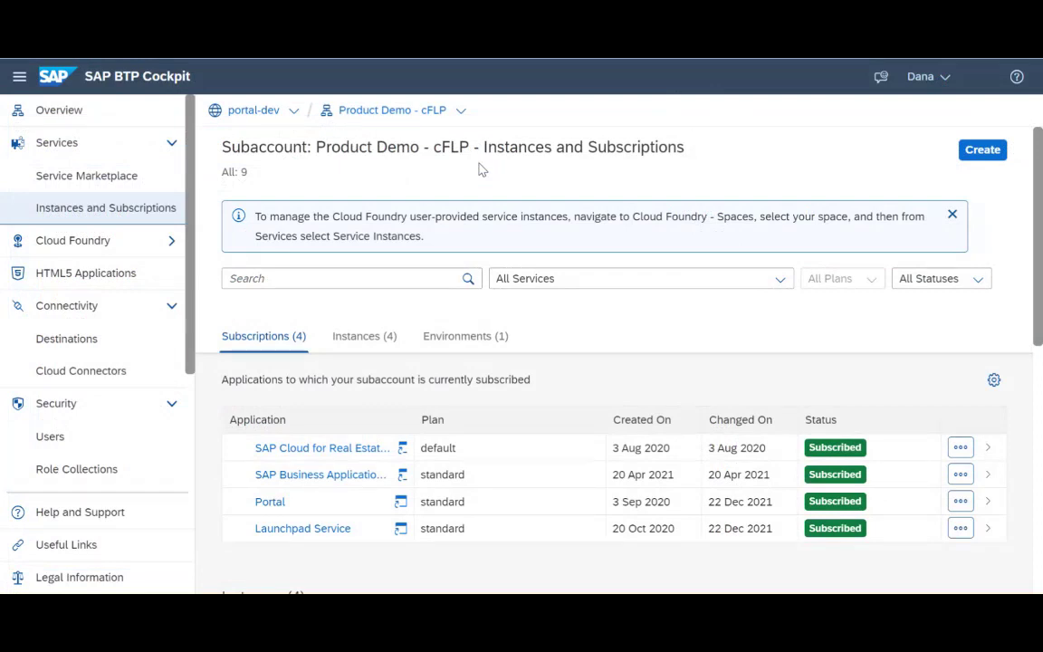
Filter the destinations by 'uyx' and display the uyxclint200 destination's configuration
left_click(108, 349)
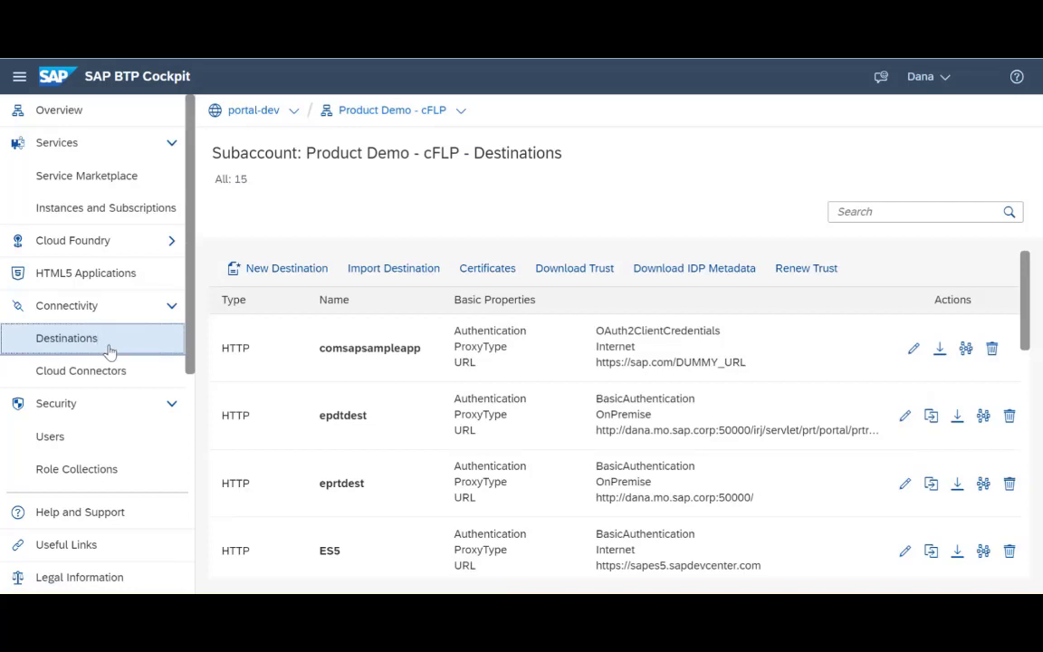
left_click(843, 211)
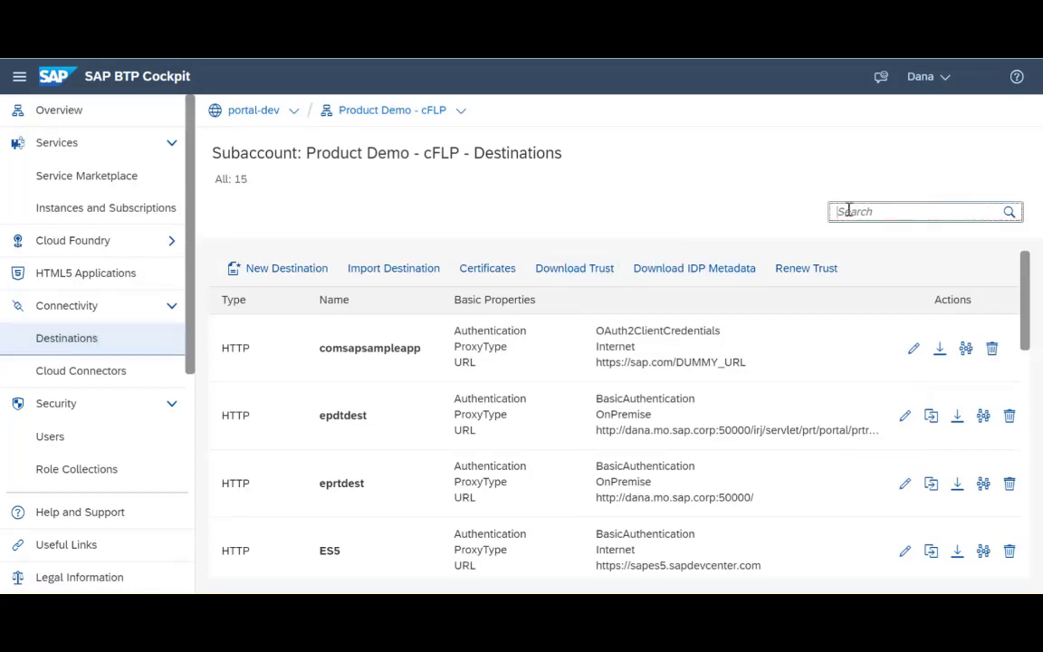
type("uyx")
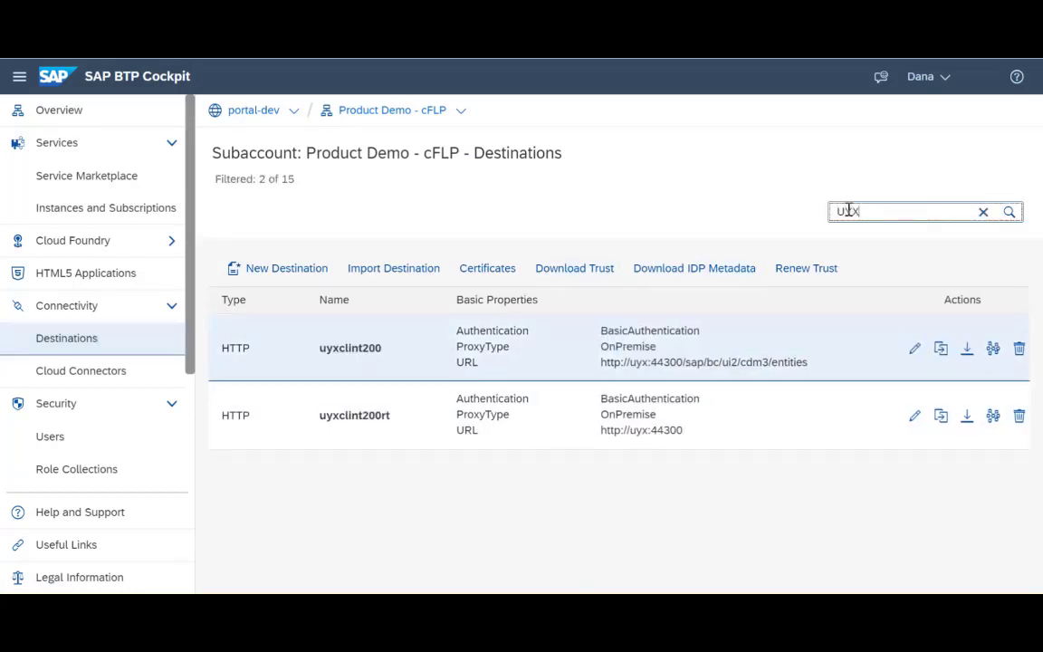
left_click(584, 341)
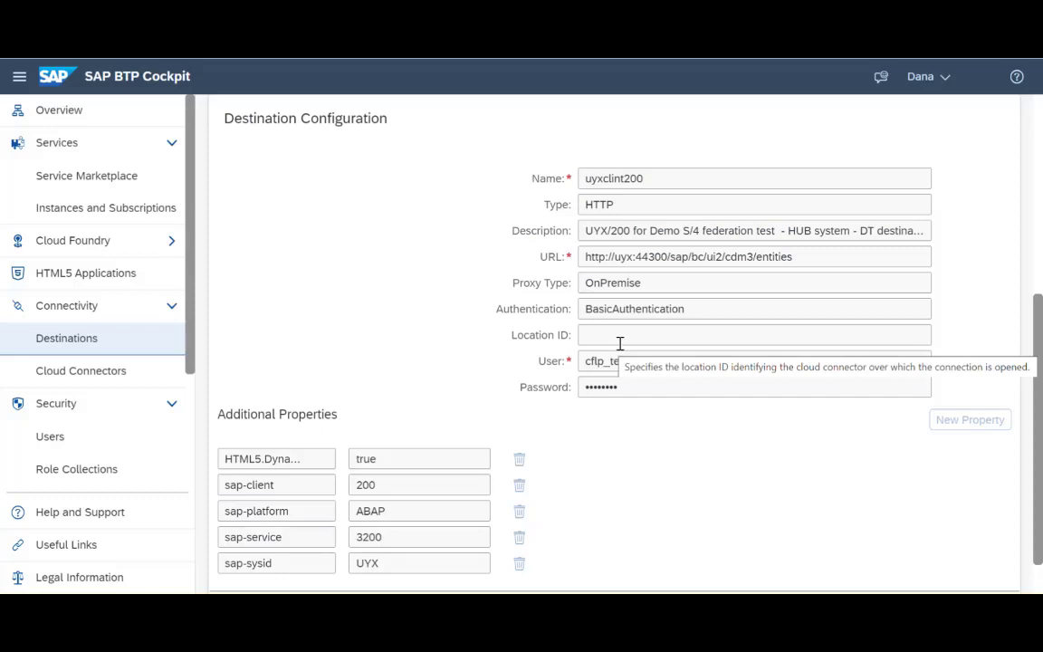
left_click_drag(790, 257, 585, 260)
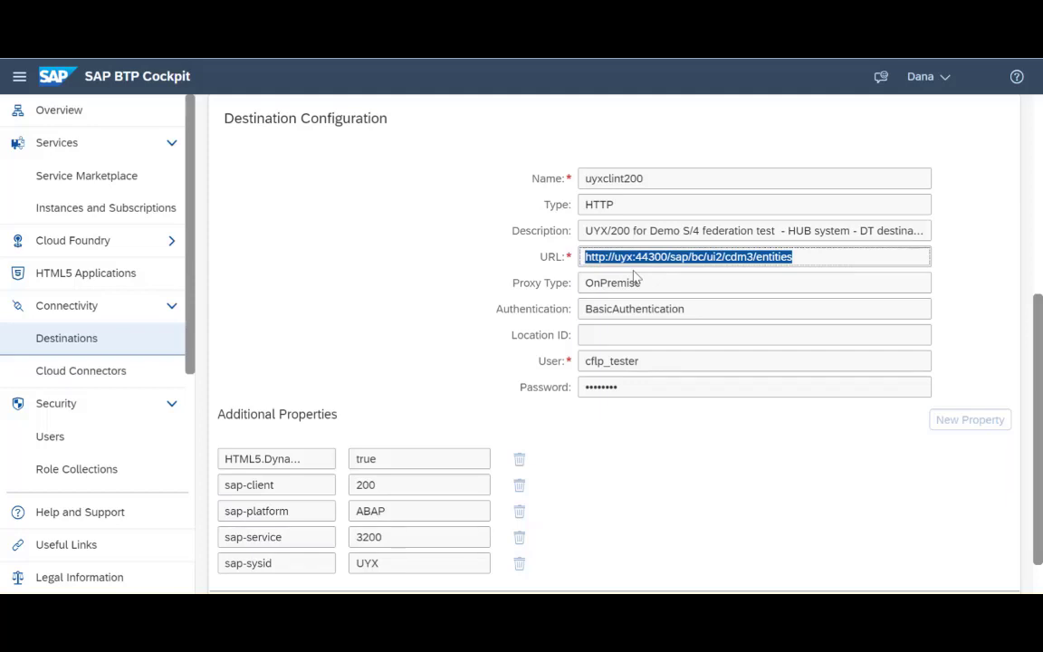
scroll(636, 277, "up", 3)
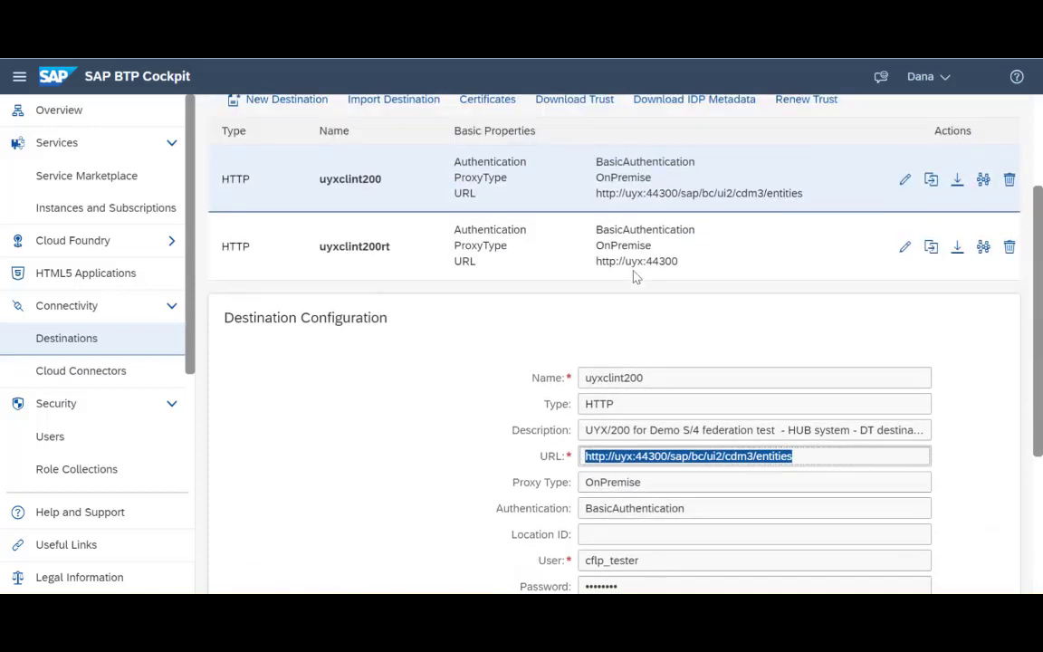
left_click(635, 281)
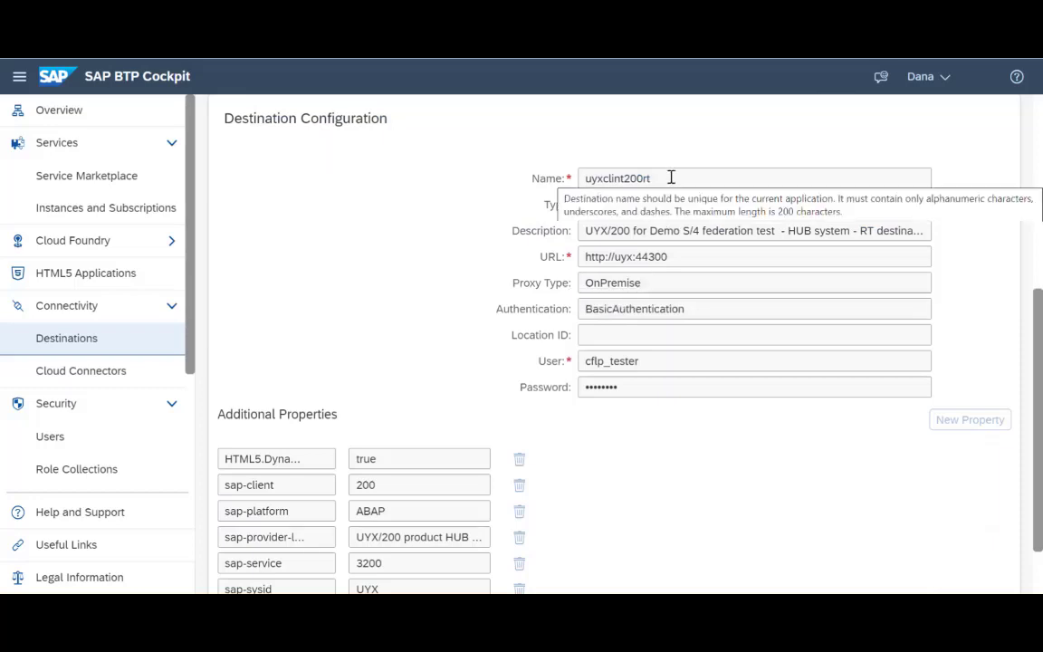
left_click_drag(670, 257, 580, 257)
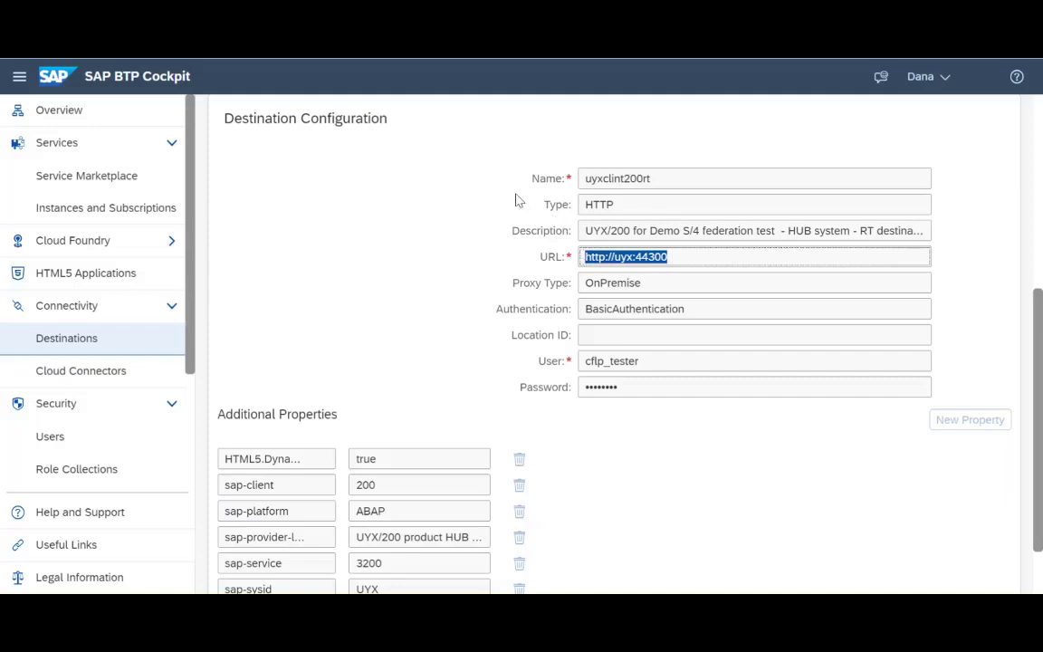
scroll(494, 247, "up", 3)
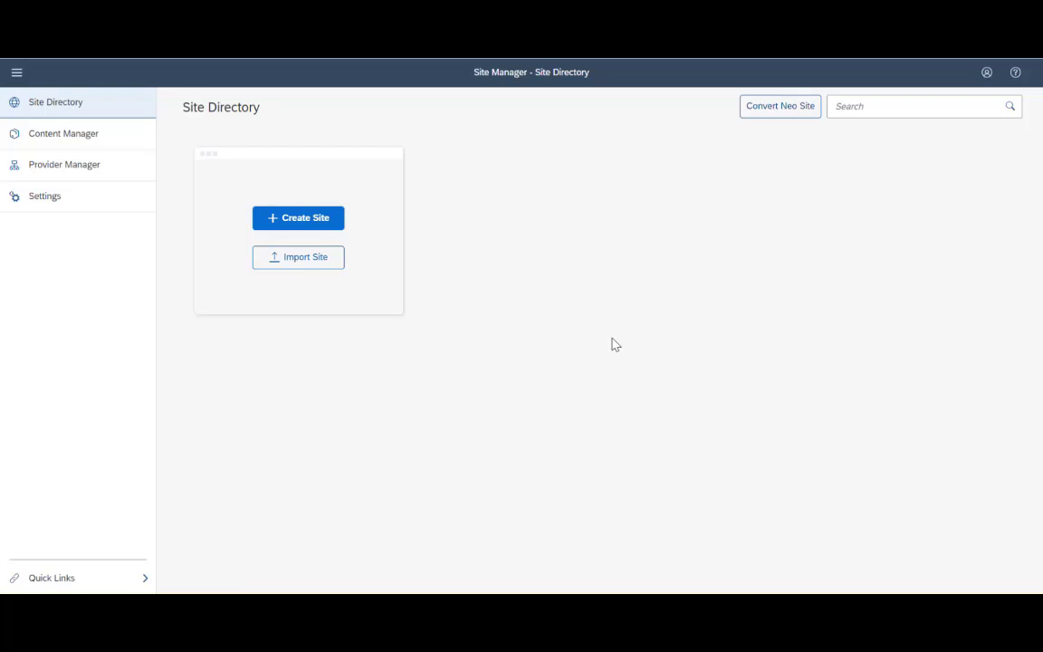
Create content provider S4_UYX200 with design-time uyxclint200 and runtime uyxclint200rt destinations
left_click(94, 173)
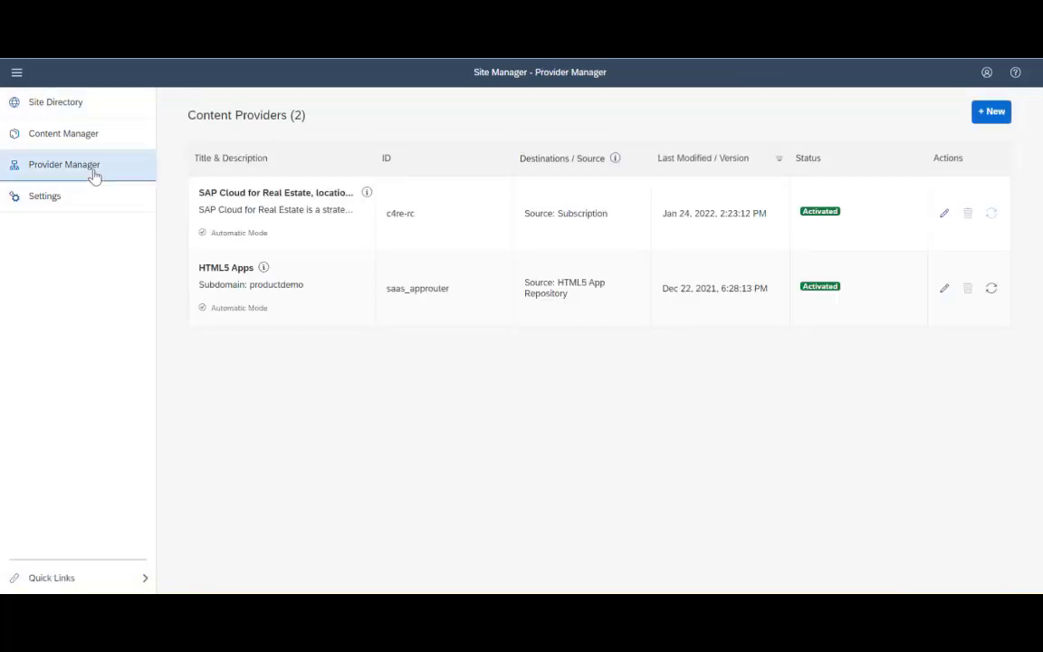
left_click(993, 115)
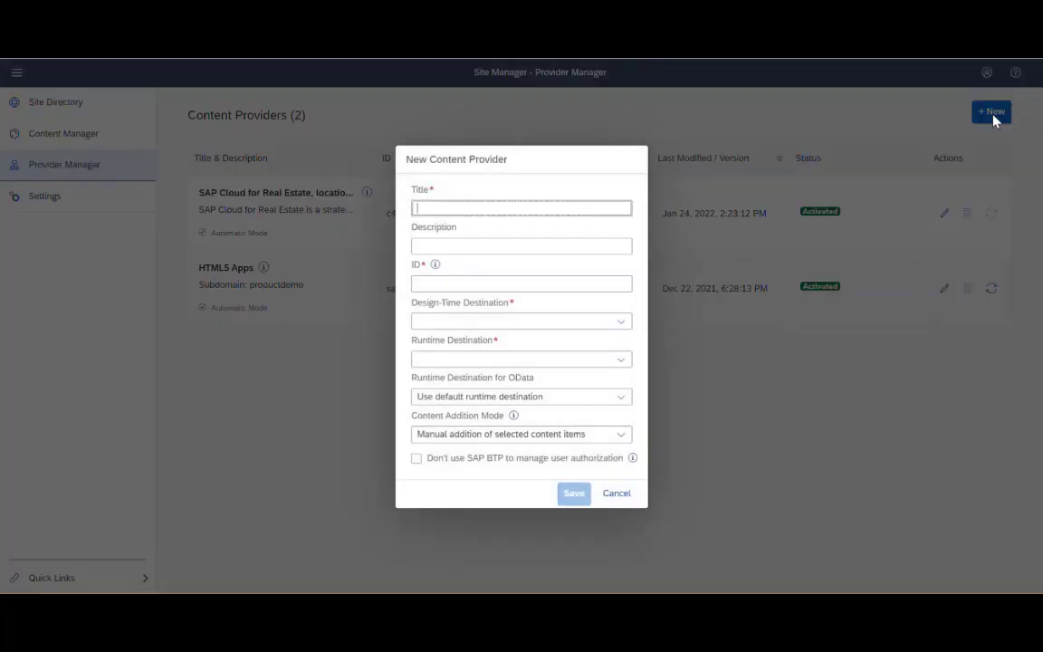
type("S4_UYX200")
left_click(622, 321)
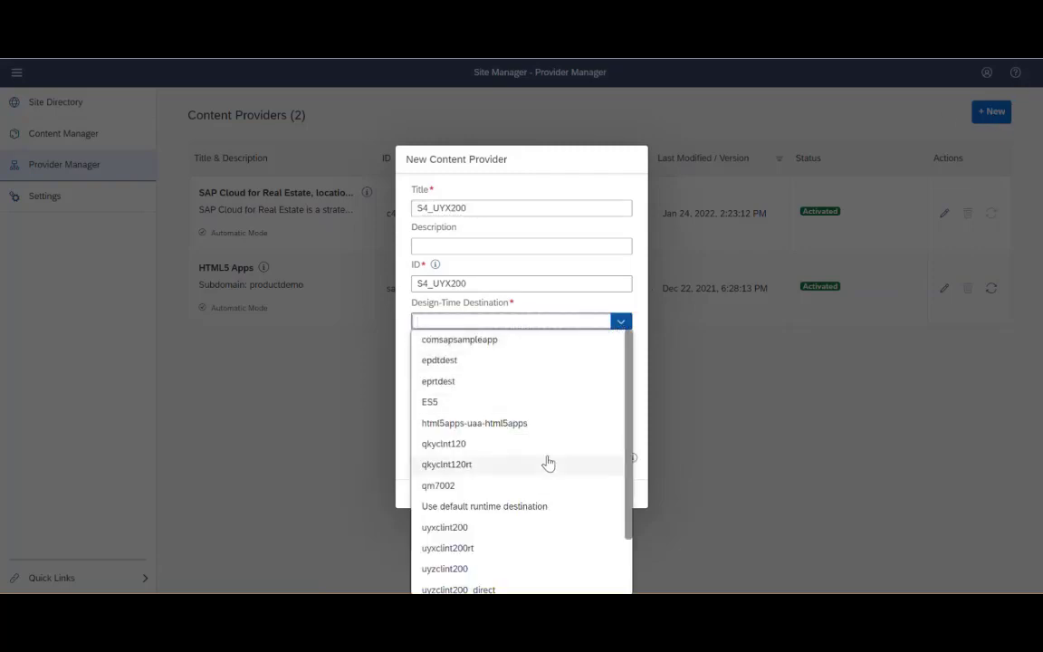
left_click(517, 529)
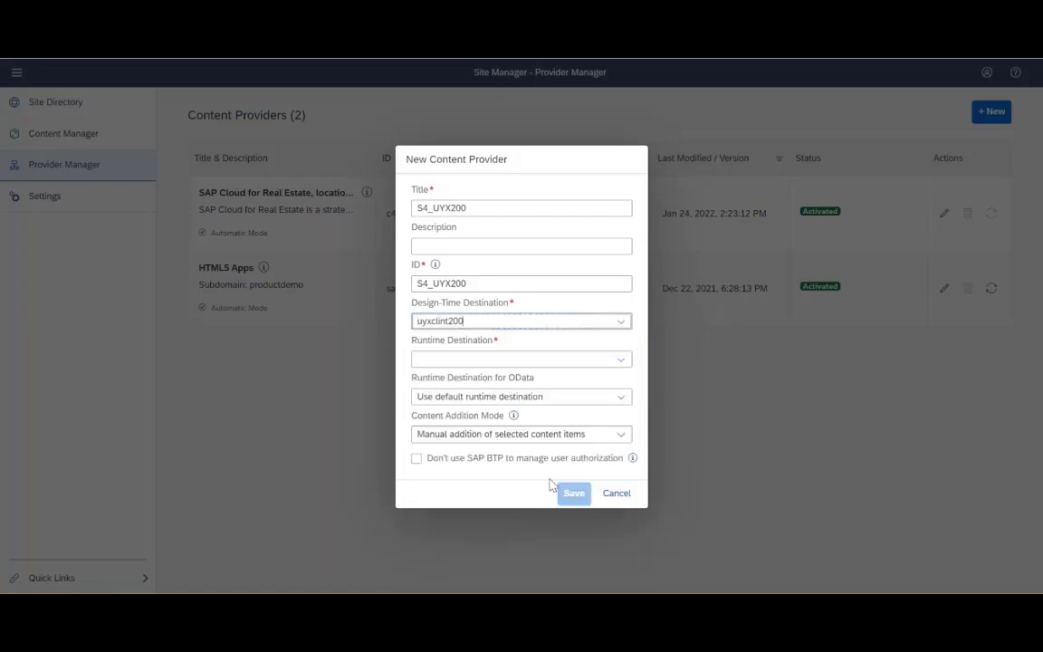
left_click(621, 362)
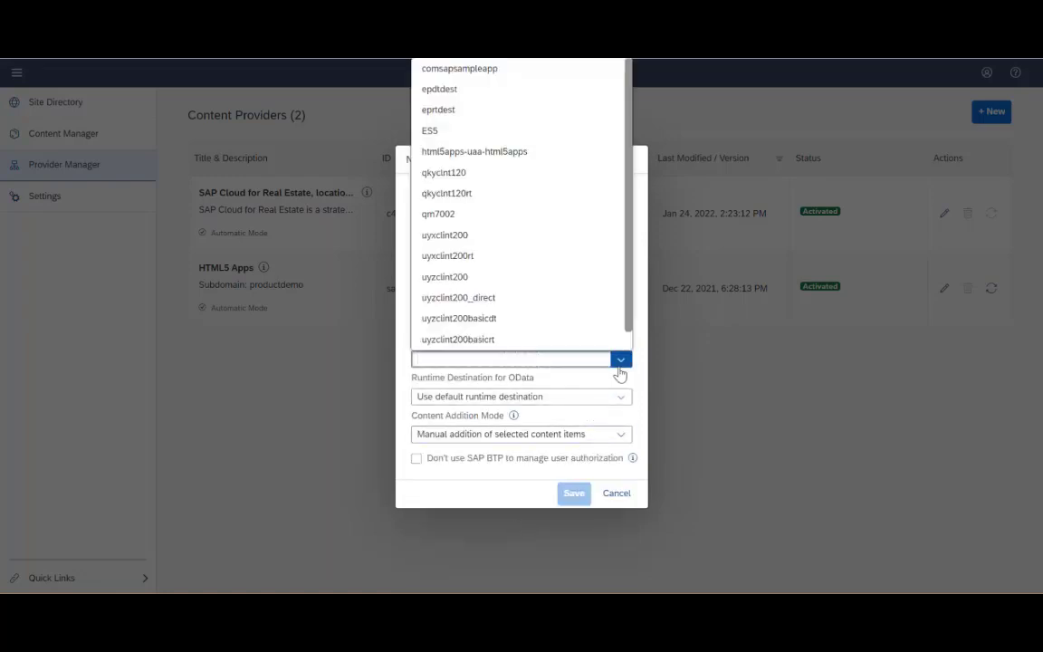
left_click(501, 263)
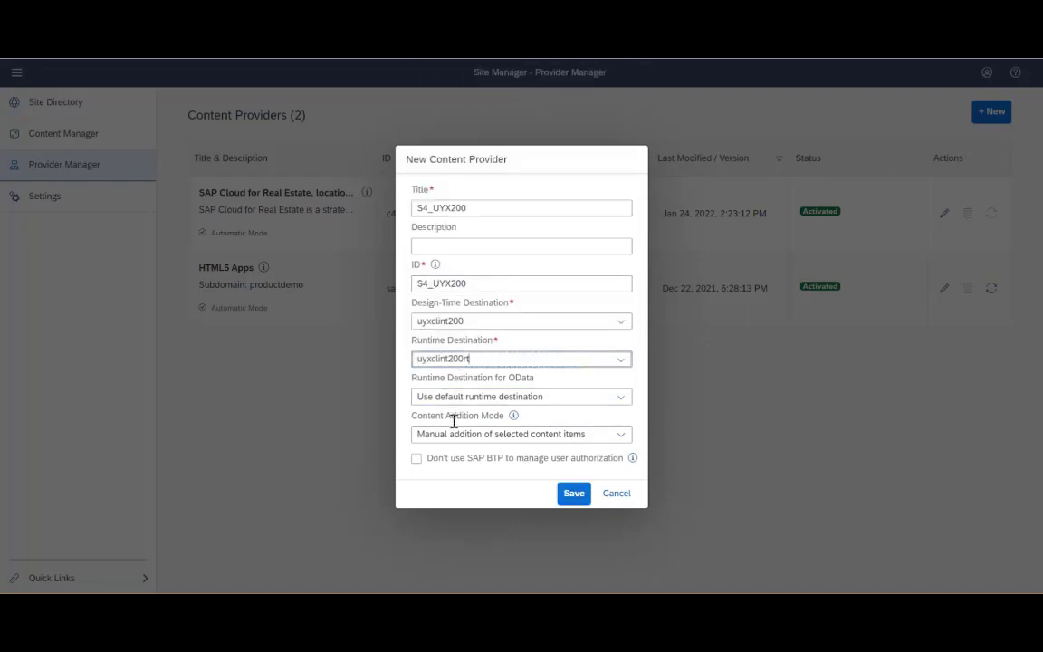
left_click(577, 496)
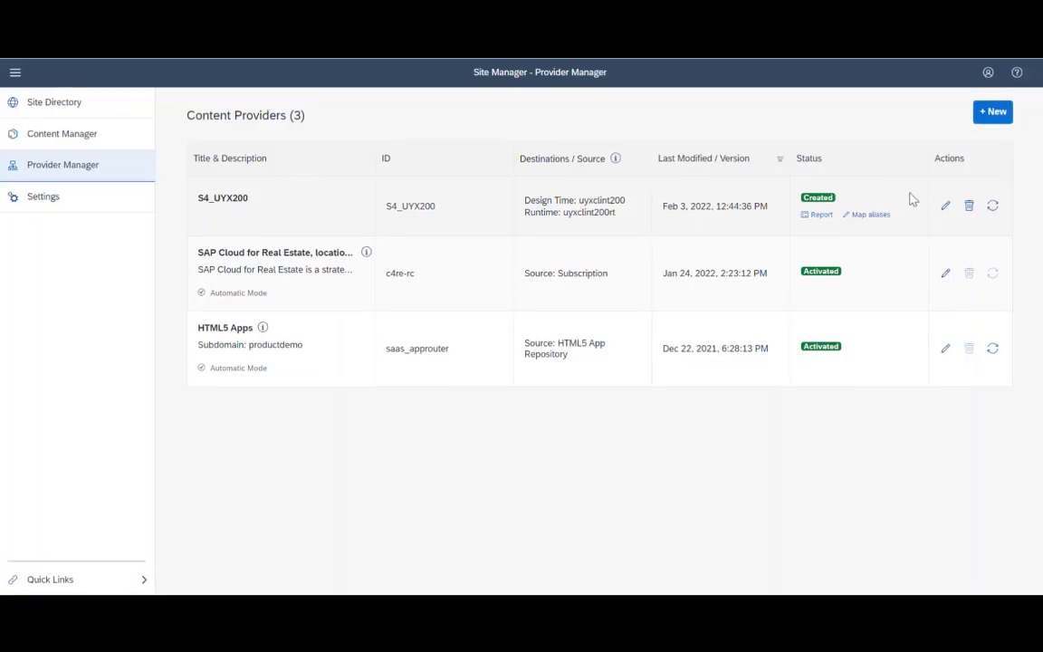
Map S4_UYX200 aliases NW, S4FIN, S4LO, S4OIL and S4PRC to runtime destination qm7002
left_click(872, 217)
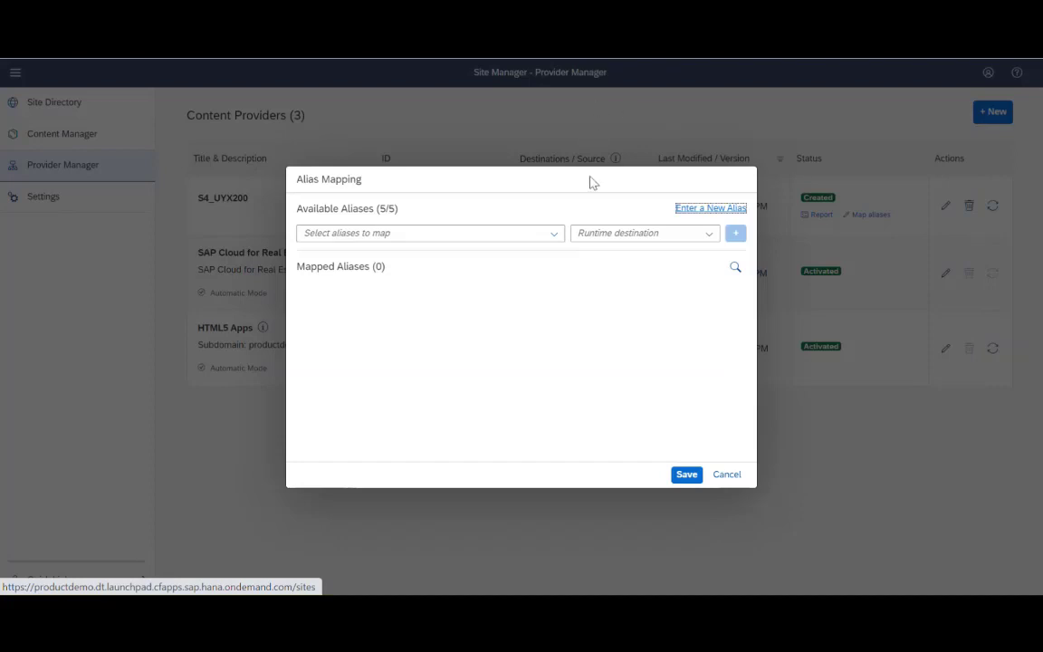
left_click(335, 234)
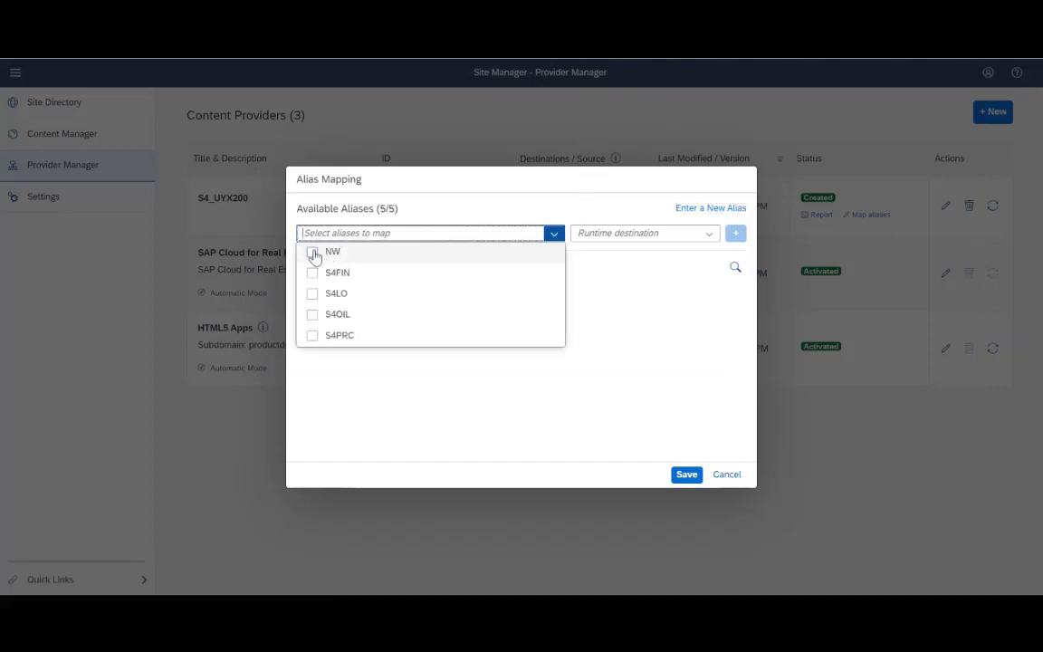
left_click(313, 253)
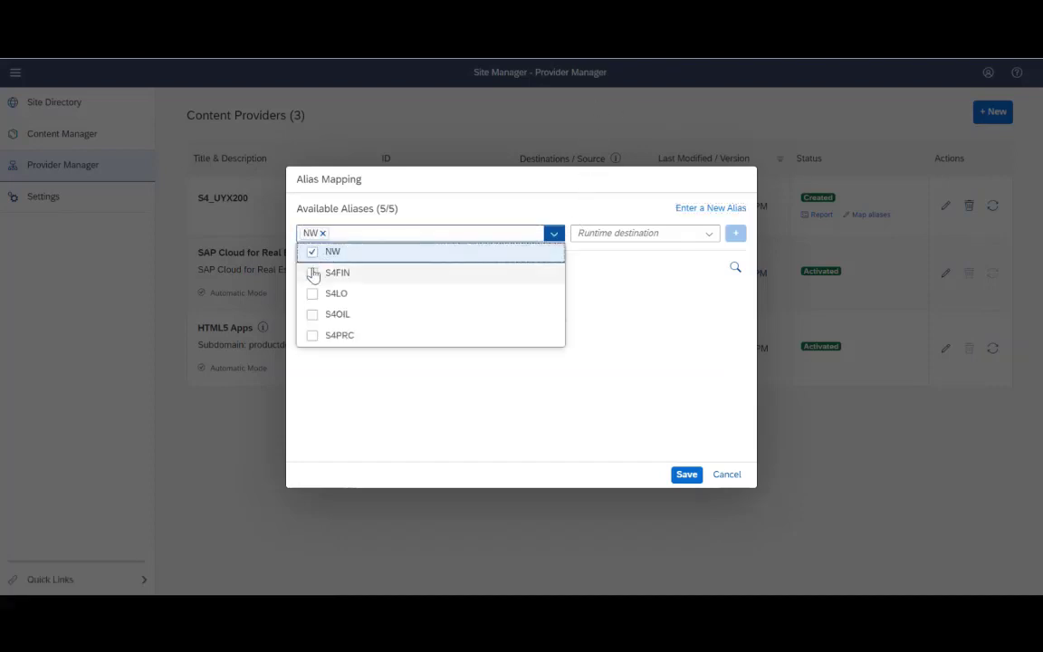
left_click(313, 274)
left_click(313, 295)
left_click(312, 315)
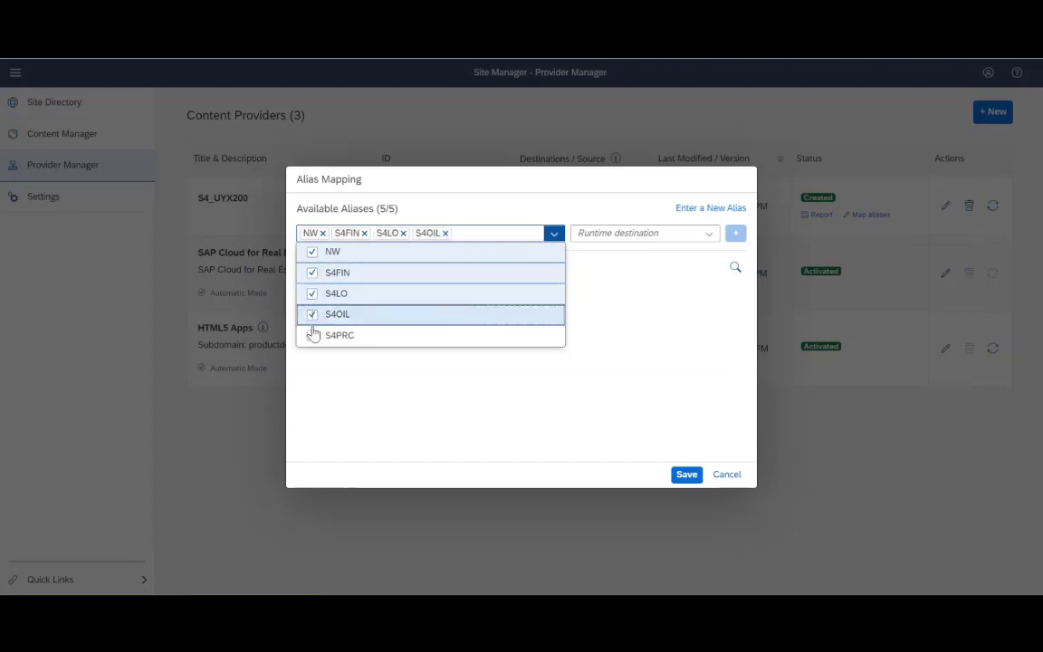
left_click(312, 336)
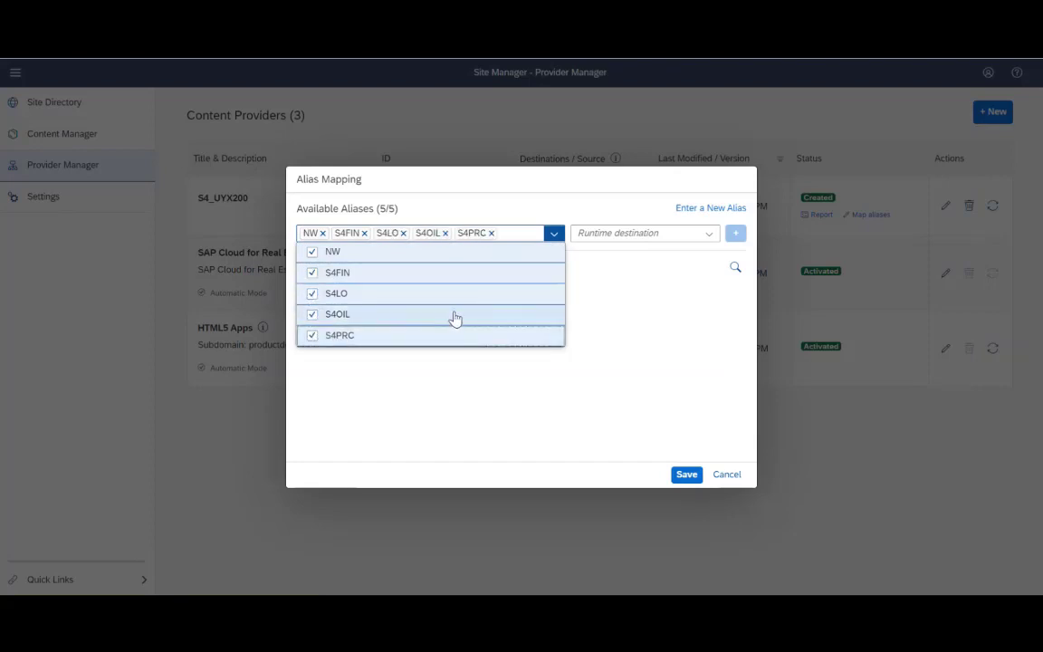
left_click(710, 237)
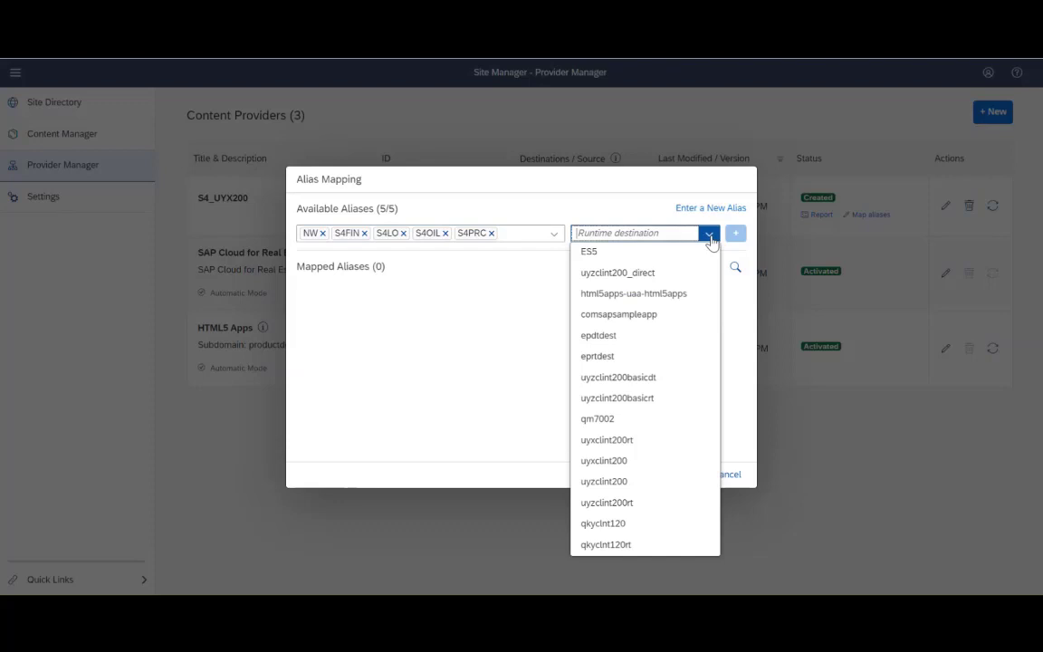
left_click(614, 422)
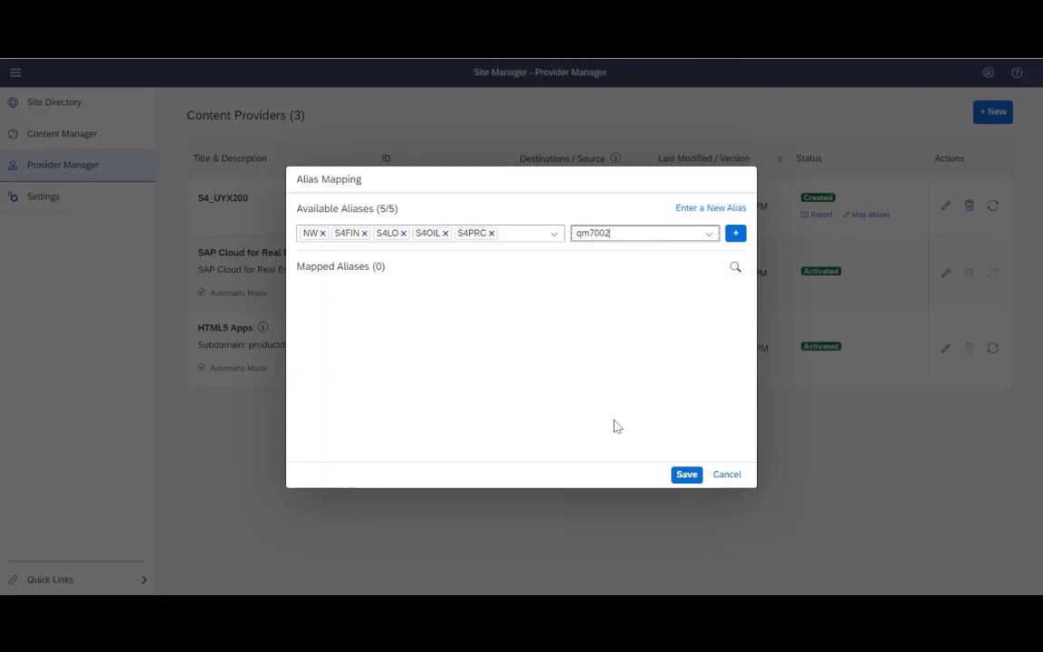
left_click(738, 234)
left_click(687, 477)
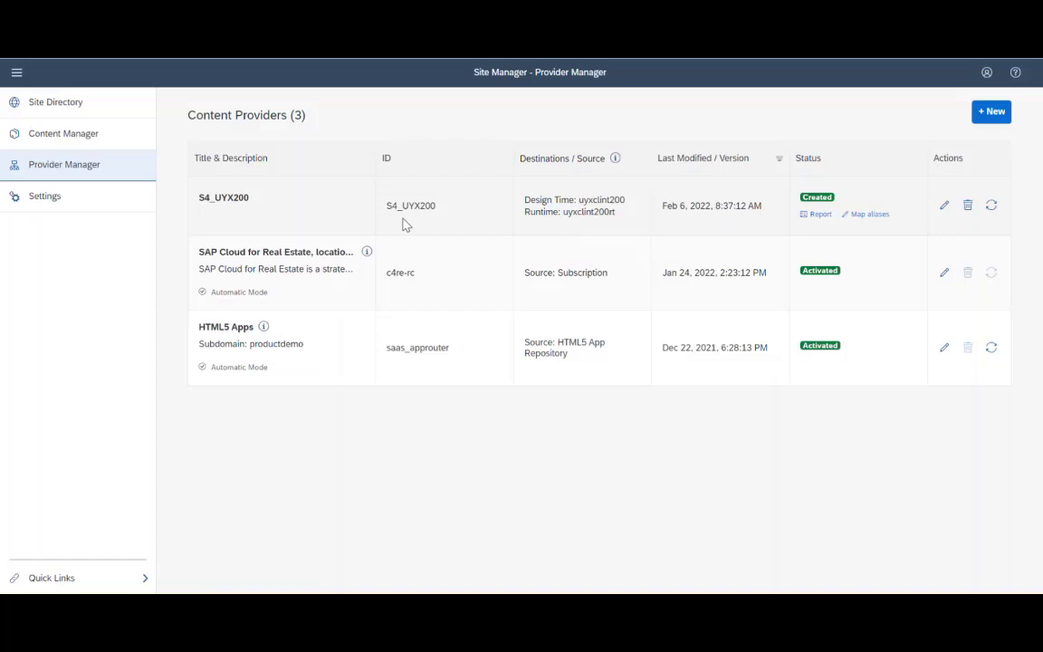
Add S4_UYX200's Accounts Receivable Manager and Purchaser roles to My Content
left_click(62, 141)
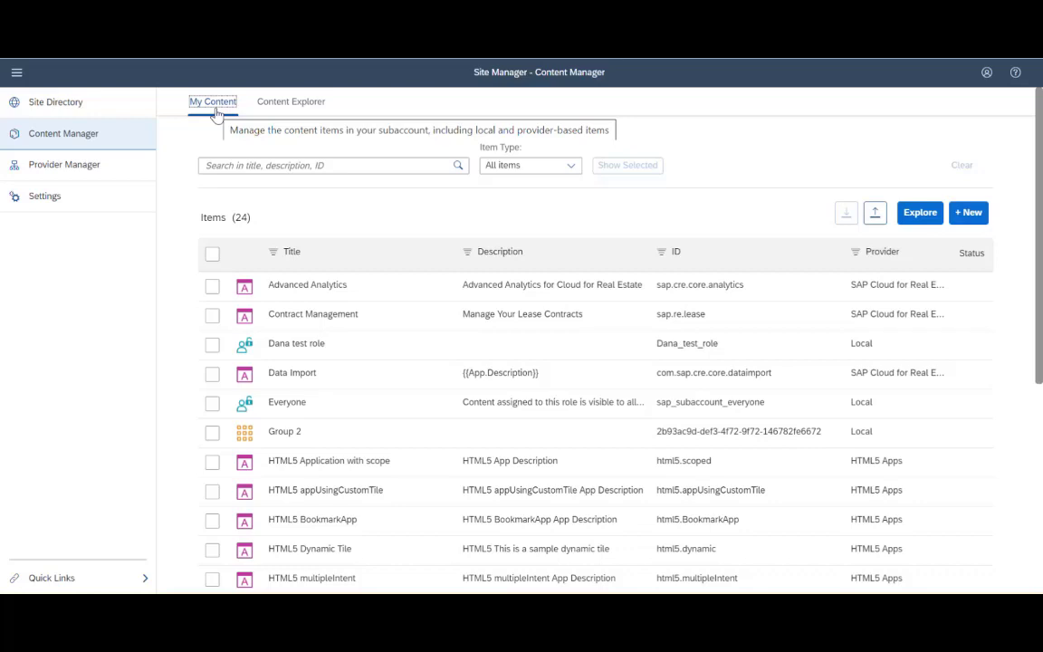
left_click(260, 104)
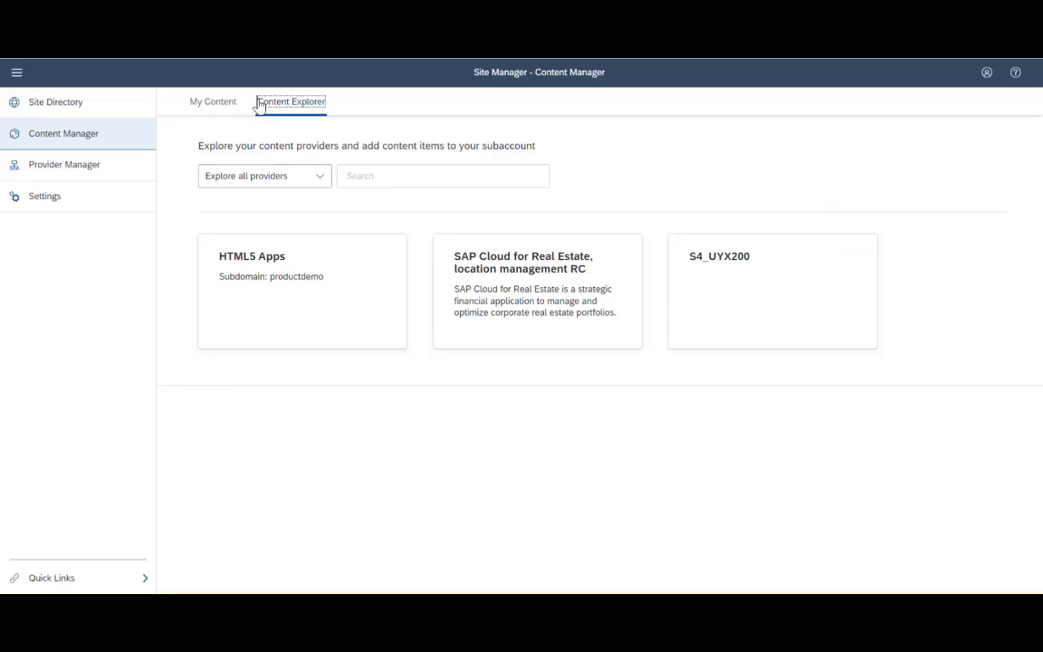
left_click(756, 304)
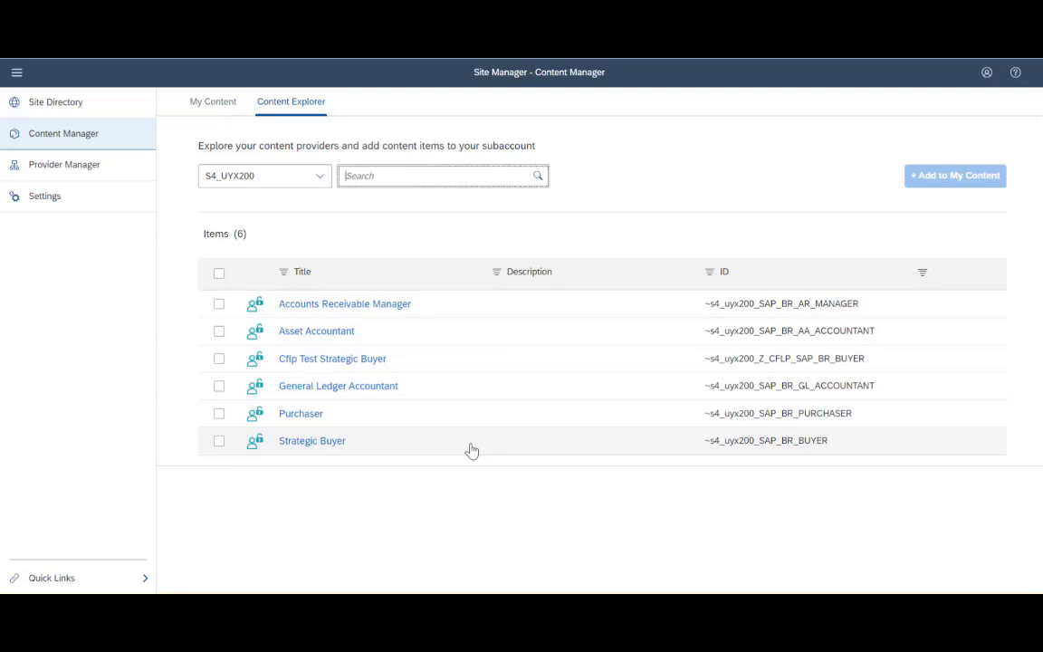
left_click(218, 306)
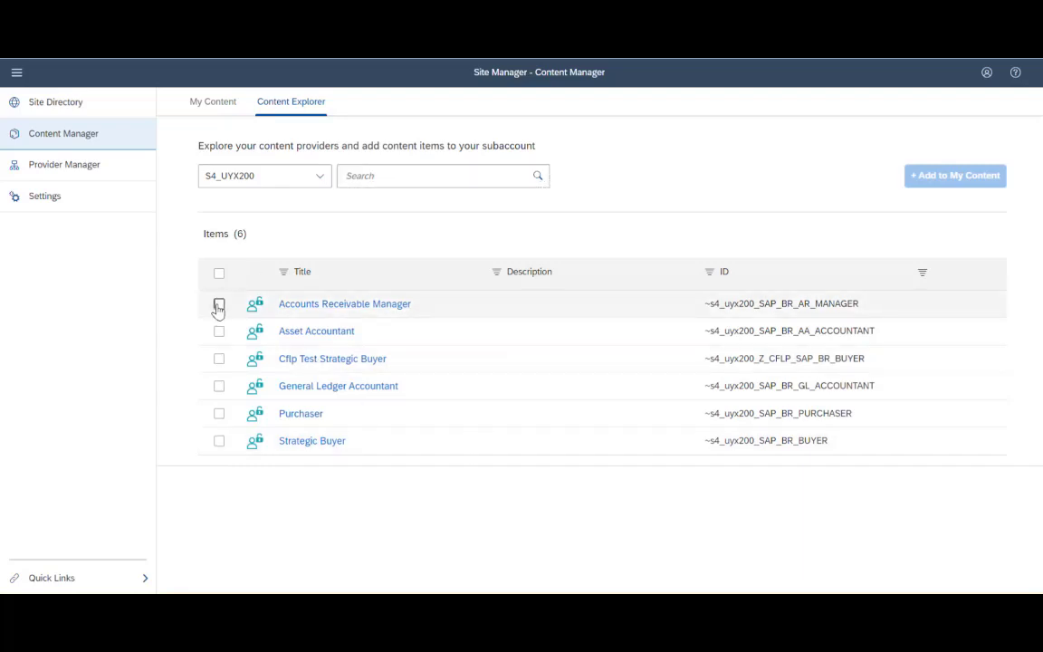
left_click(219, 414)
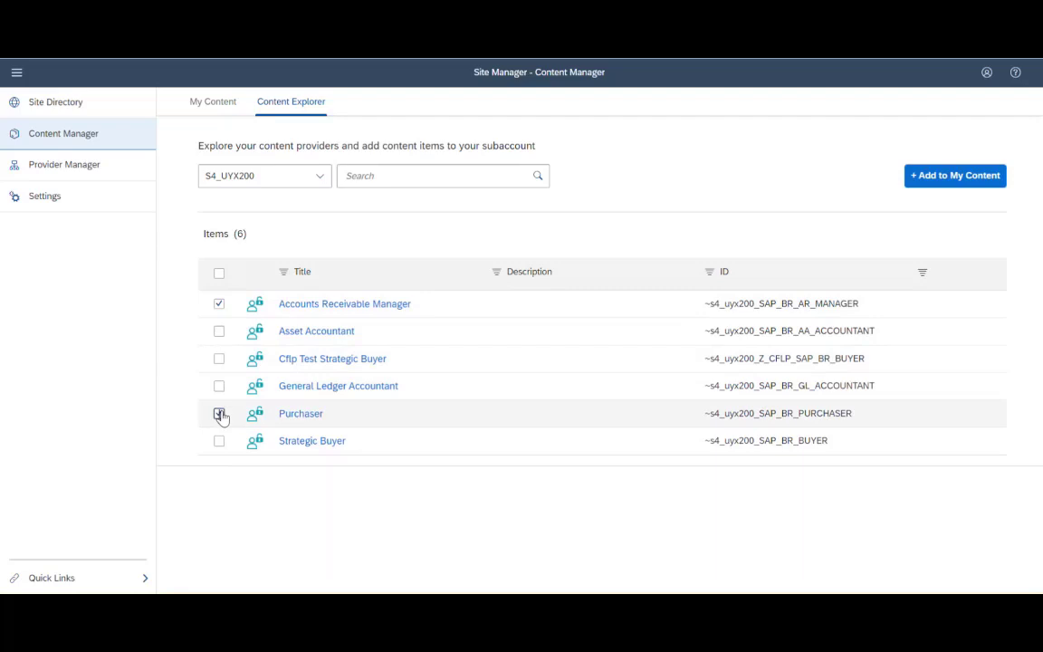
left_click(958, 178)
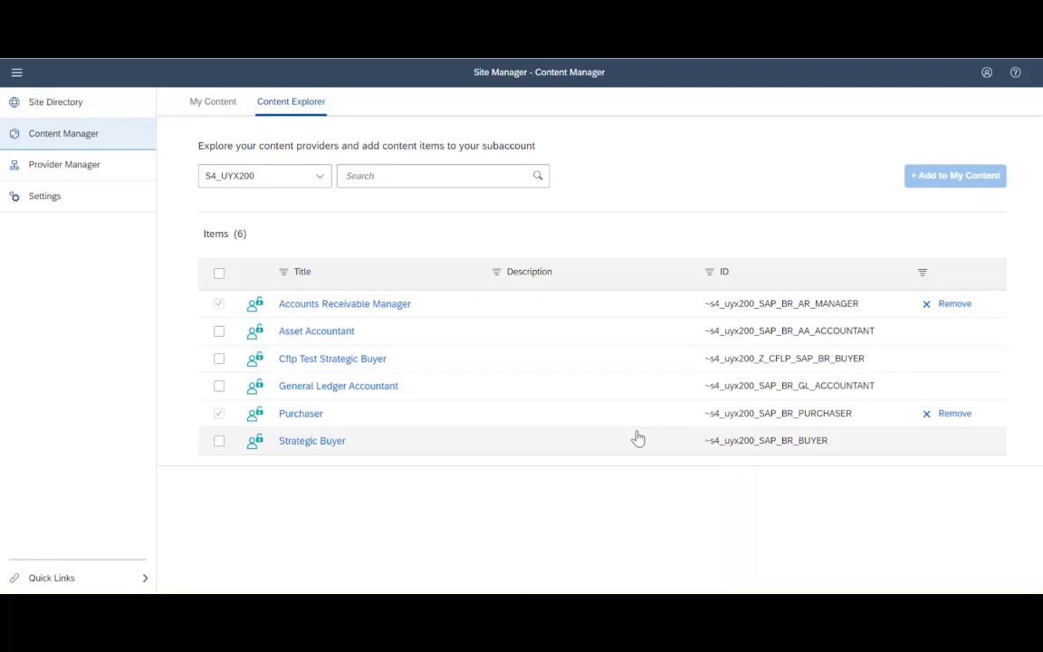
Create a new site named S4_Site
left_click(105, 105)
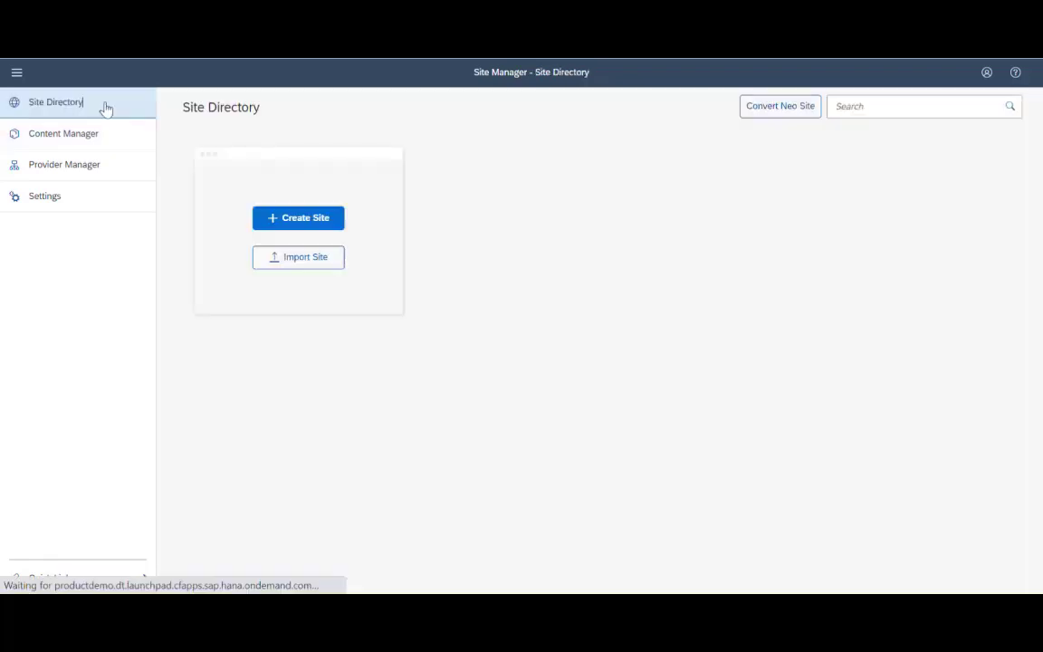
left_click(319, 220)
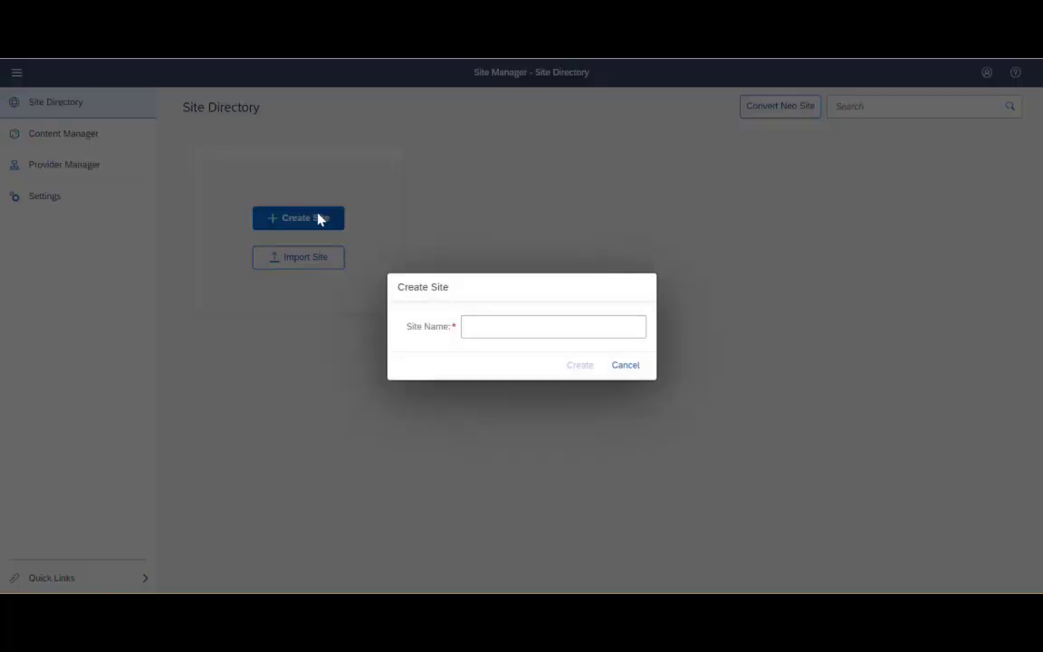
type("S4_")
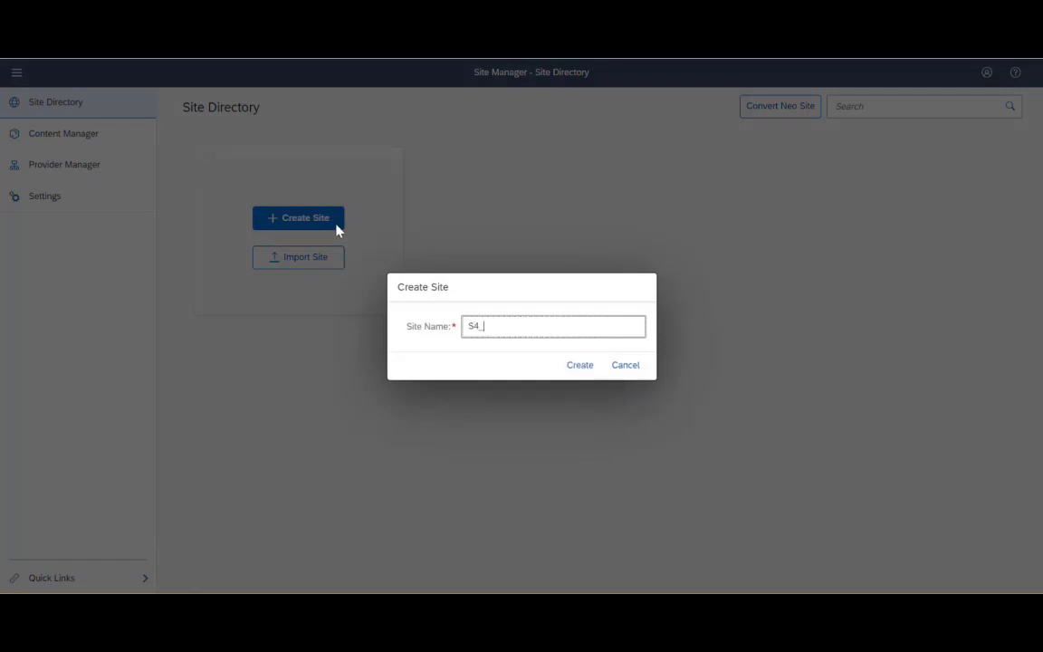
type("Site")
left_click(586, 368)
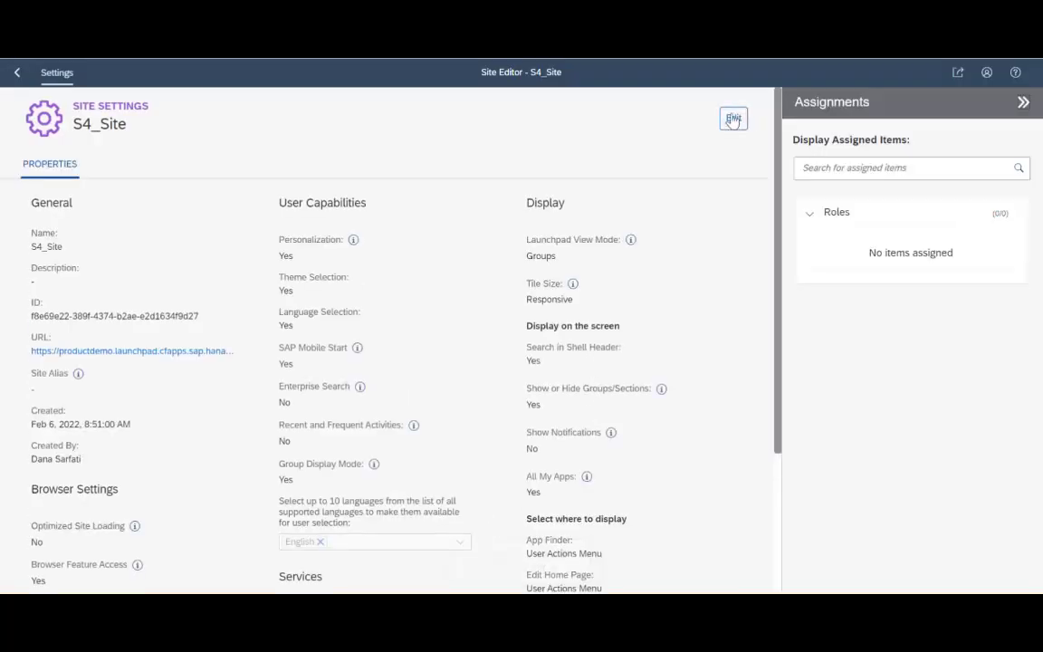
Assign the Accounts Receivable Manager and Purchaser roles to S4_Site and save
left_click(733, 119)
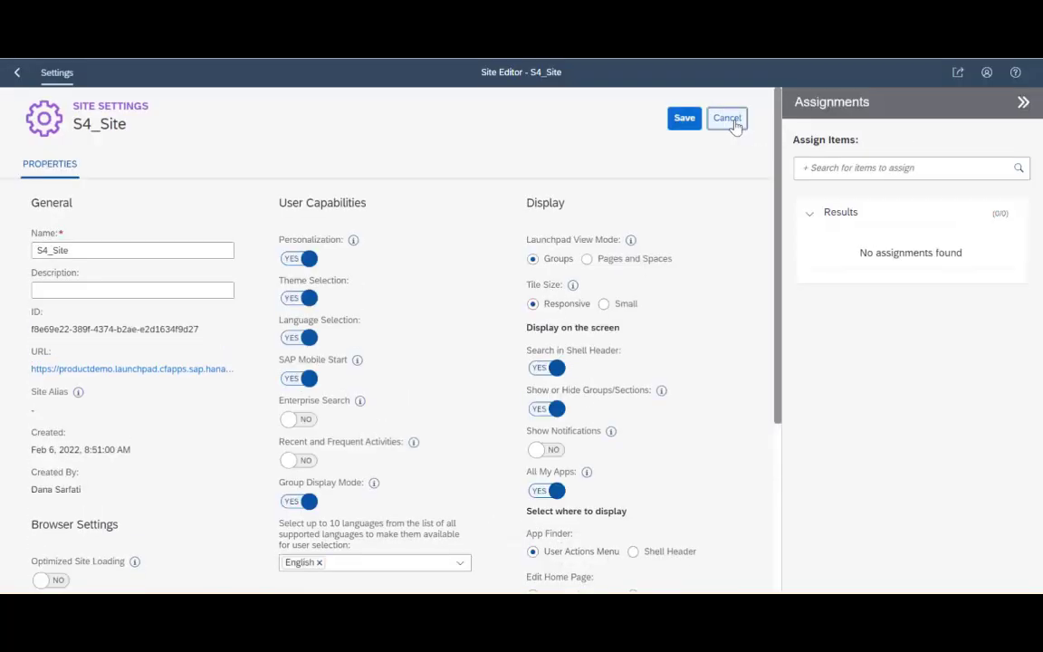
left_click(828, 168)
type("S")
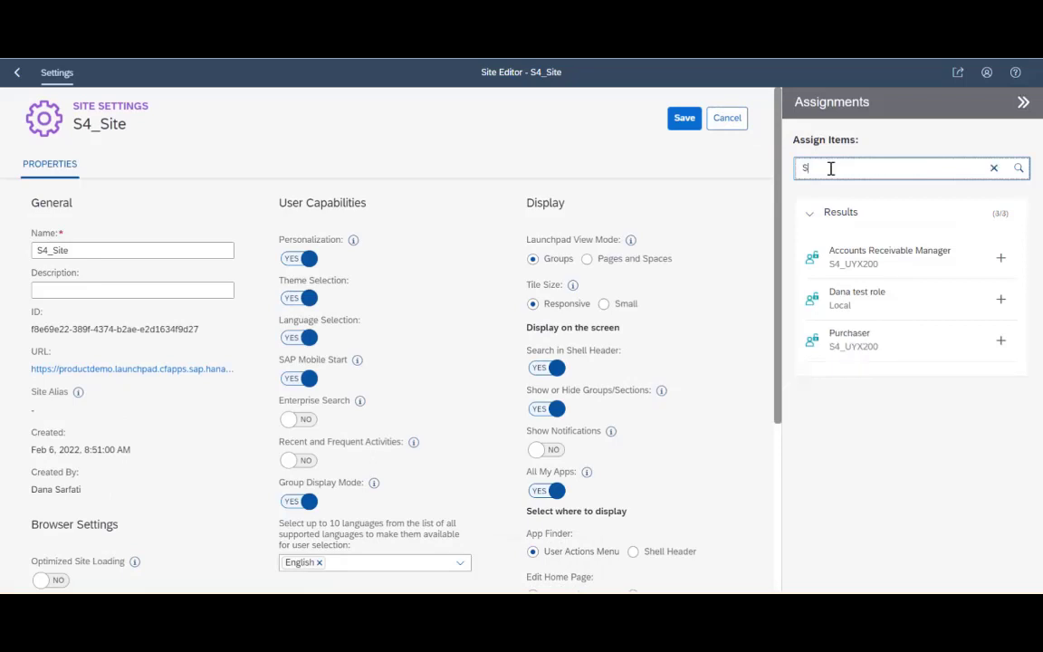
left_click(1001, 257)
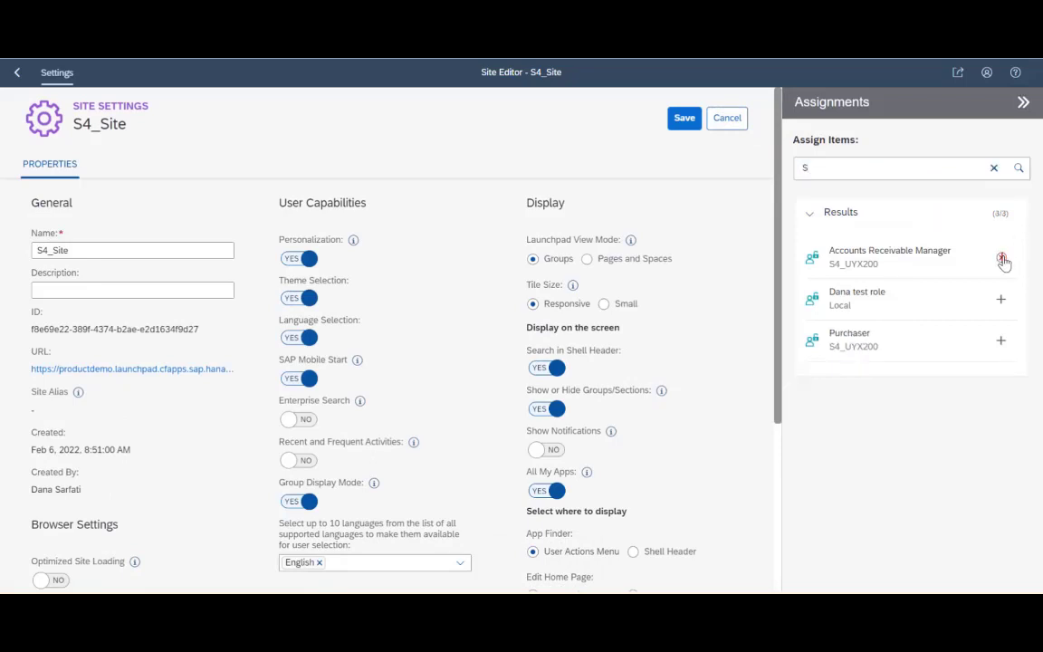
left_click(1000, 342)
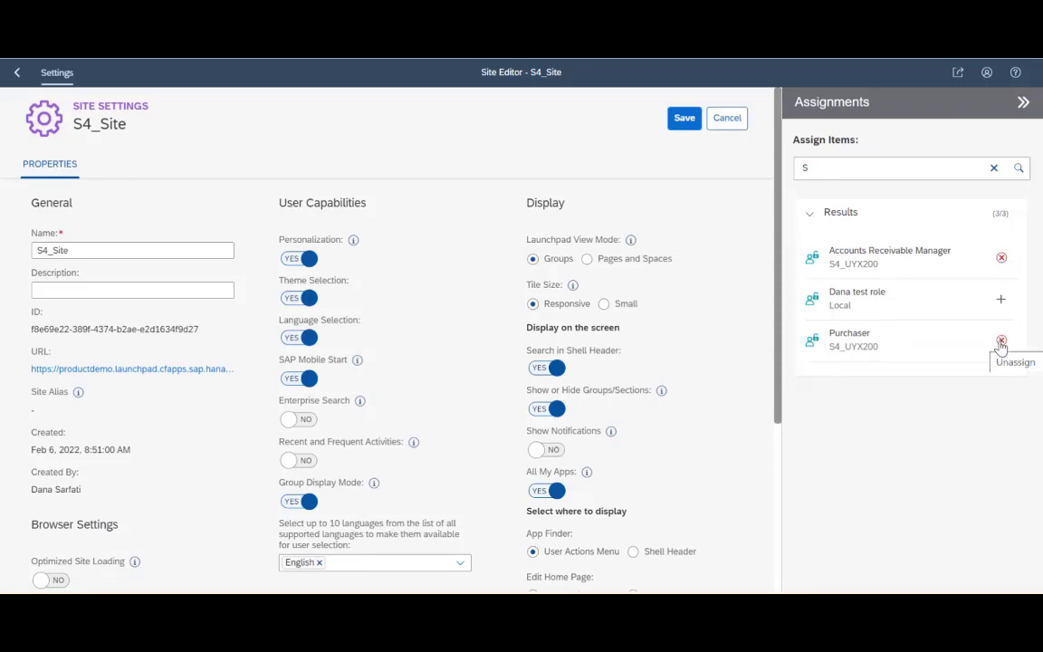
left_click(684, 119)
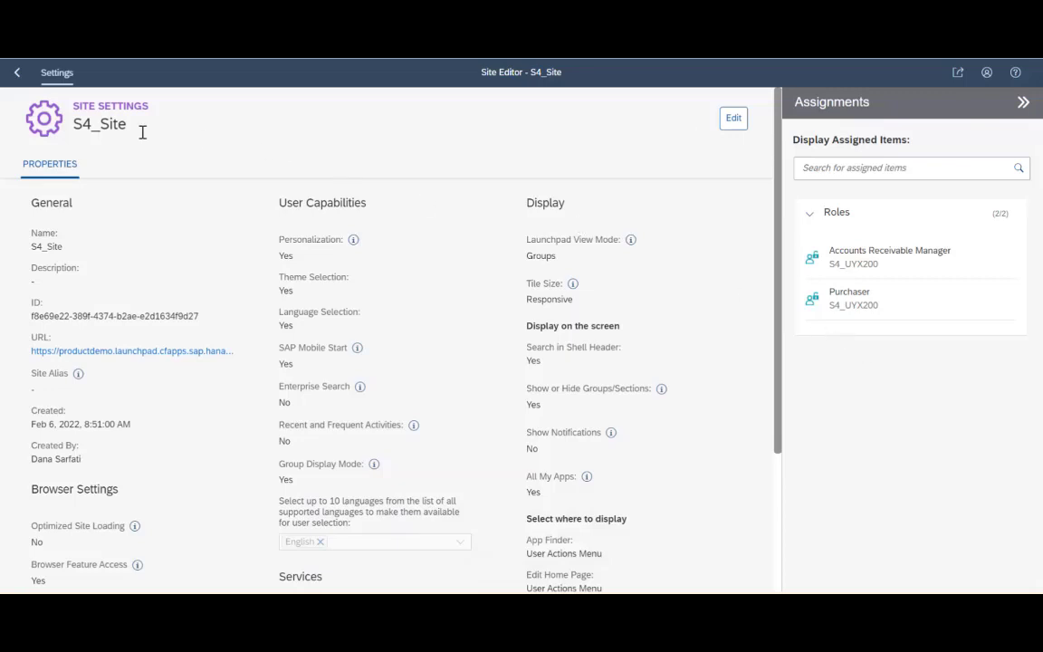
Search the subaccount's users by the user's name and open their details
left_click(93, 338)
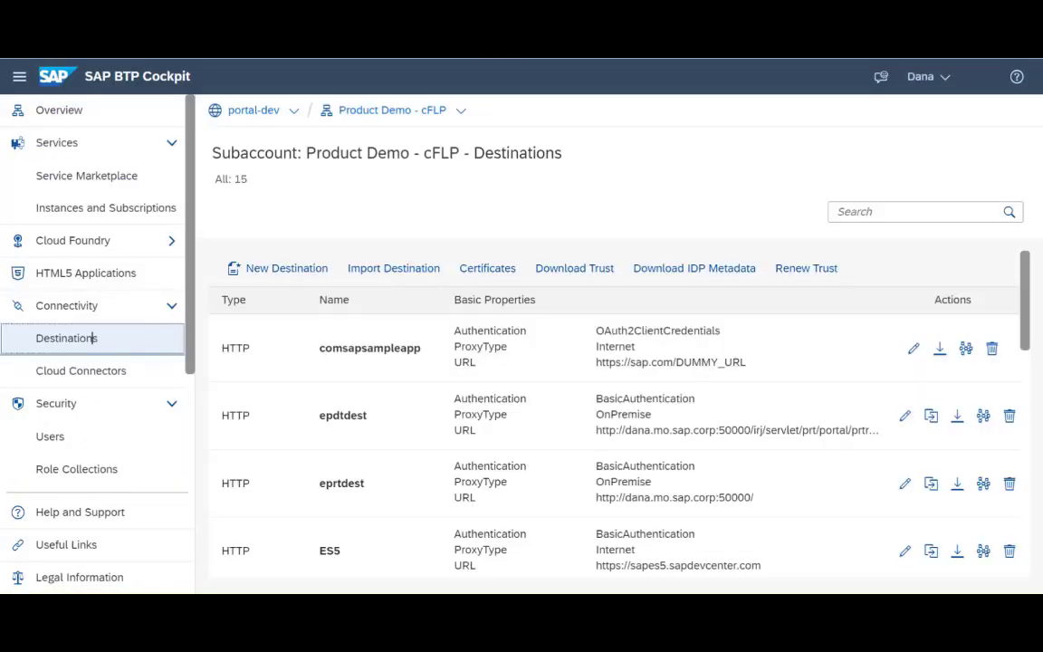
left_click(64, 442)
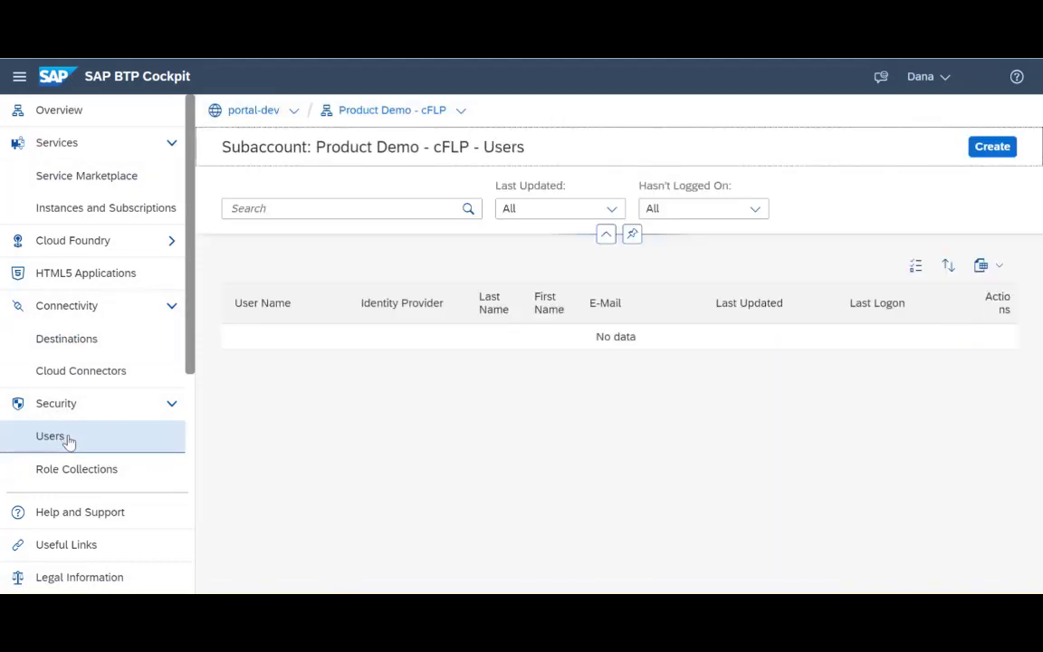
left_click(240, 210)
type("dana.sarf")
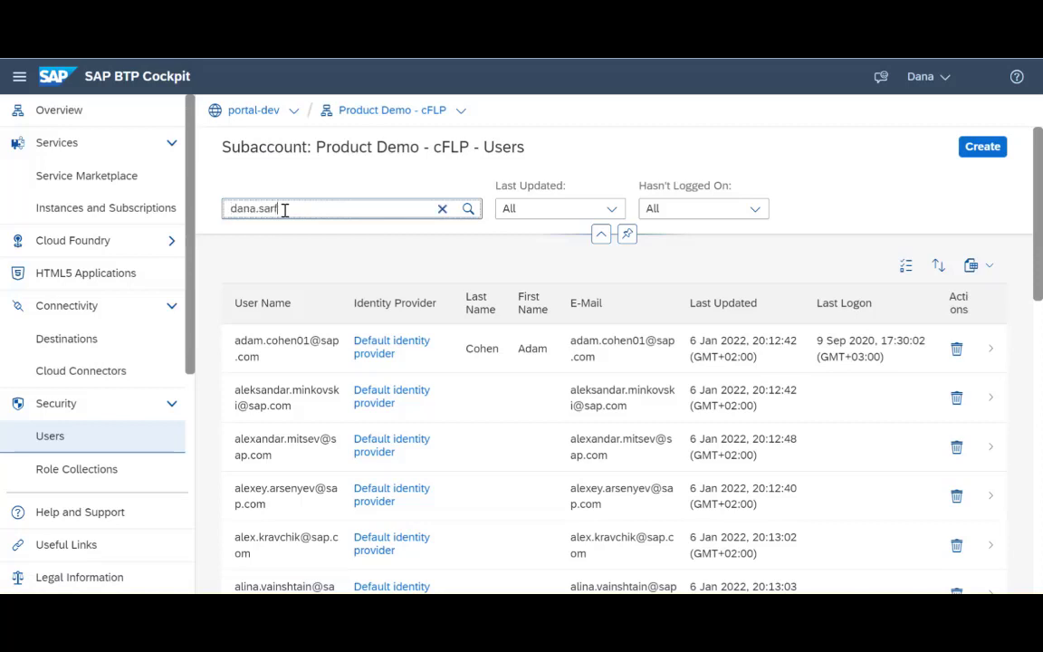
left_click(468, 209)
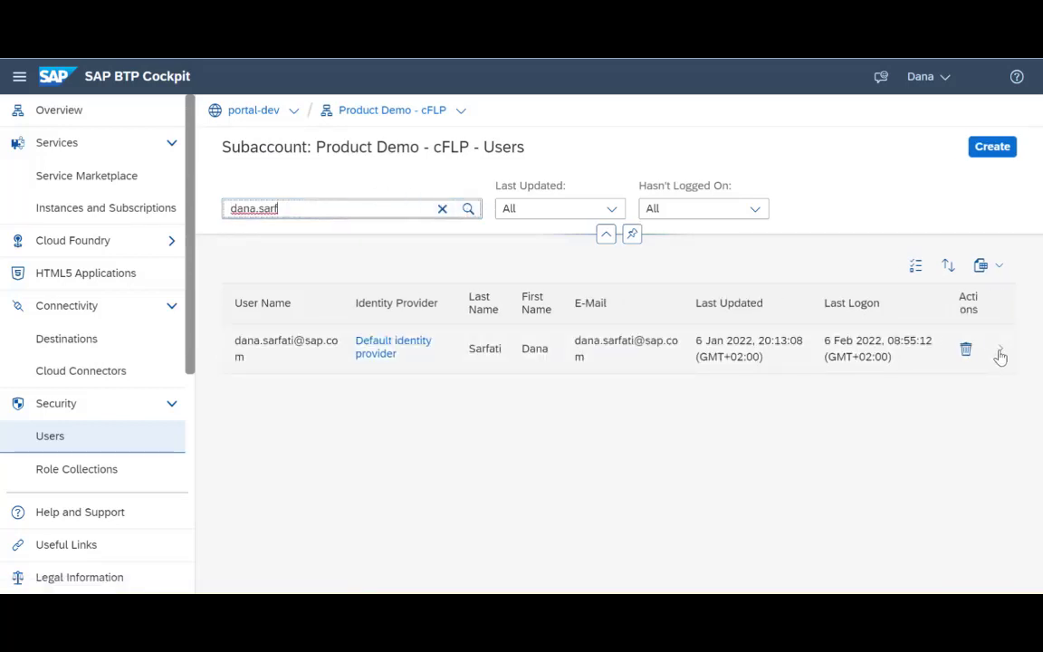
left_click(1001, 354)
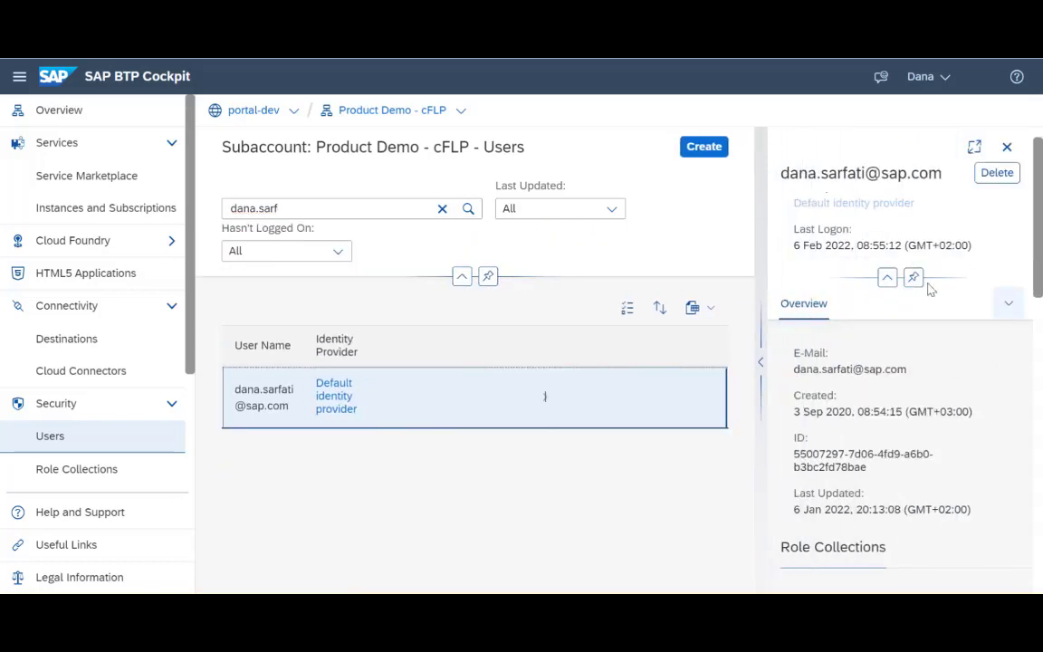
left_click(974, 146)
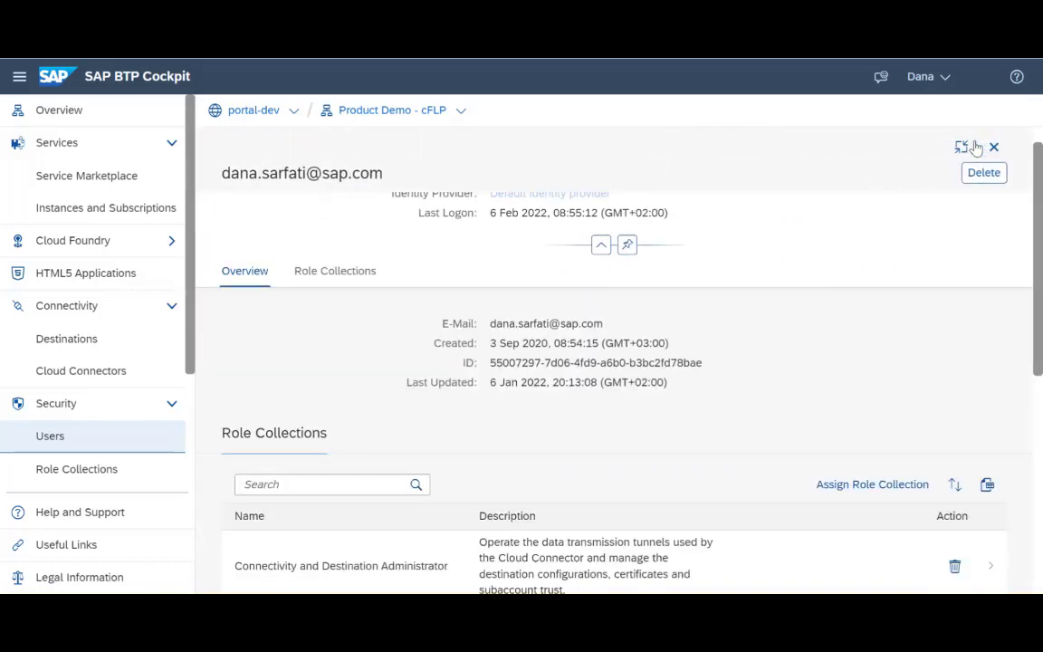
scroll(757, 399, "down", 1)
Assign role collections ~s4_uyx200_SAP_BR_AR_MANAGER and ~s4_uyx200_SAP_BR_PURCHASER to the user
left_click(865, 410)
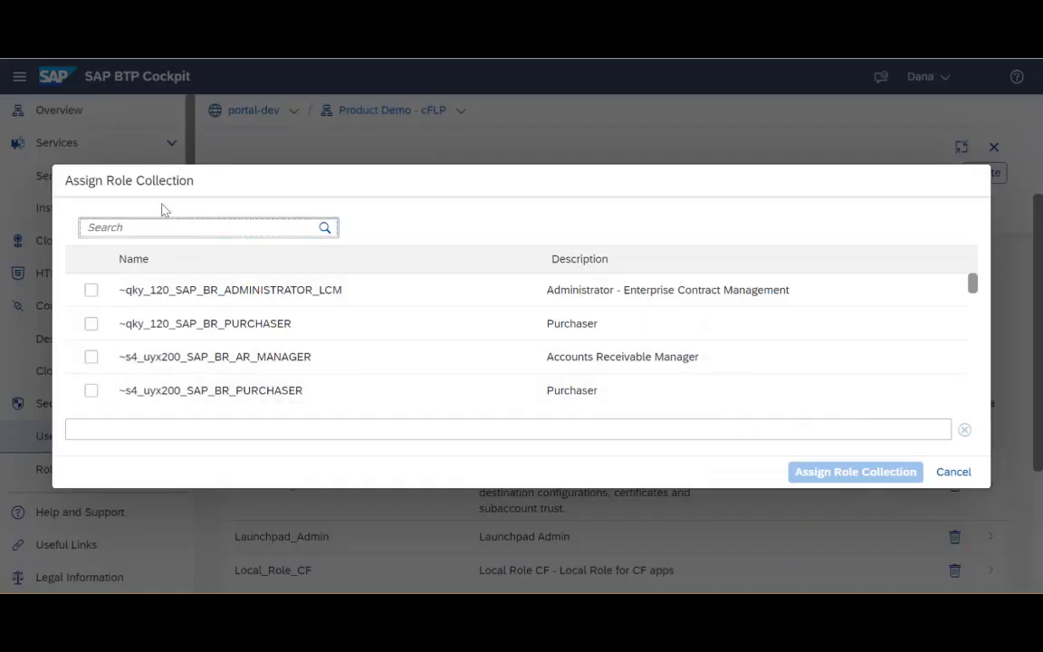
left_click(91, 358)
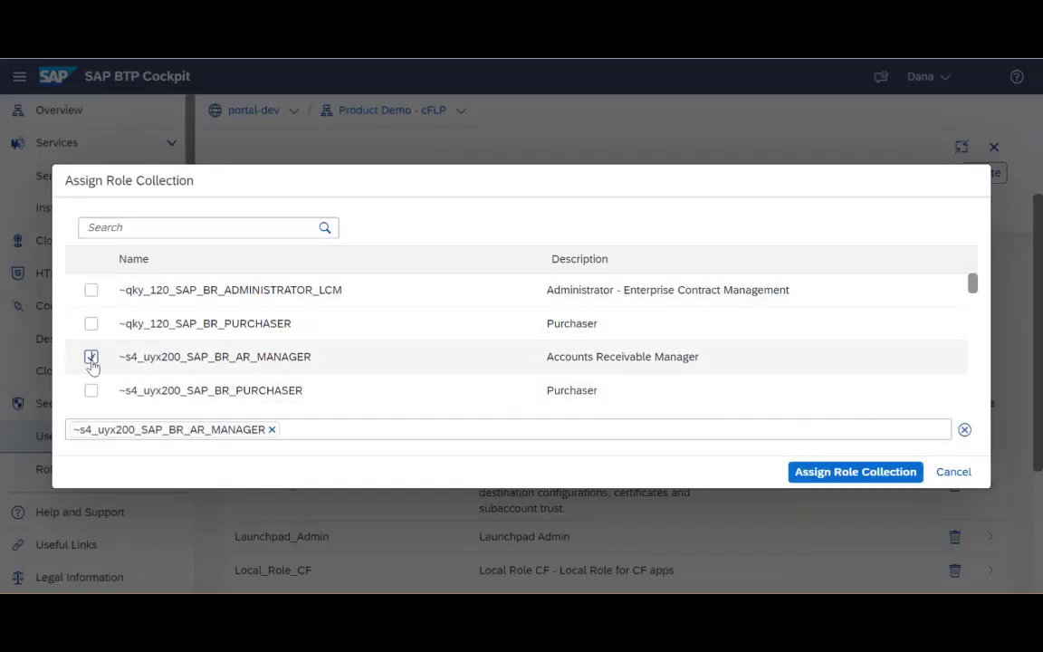
left_click(90, 392)
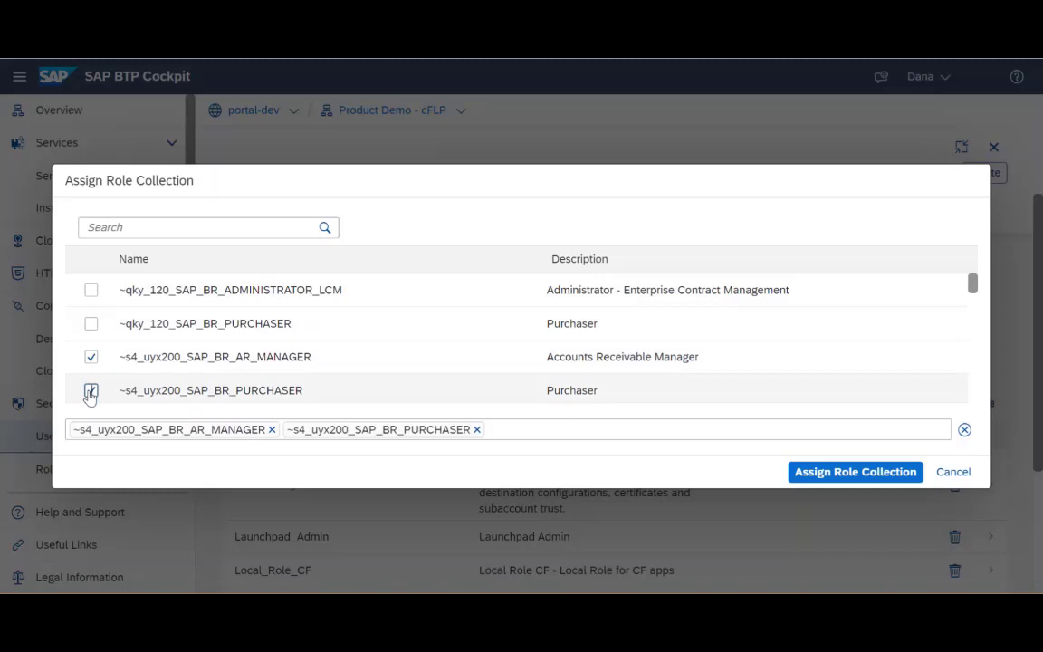
left_click(856, 473)
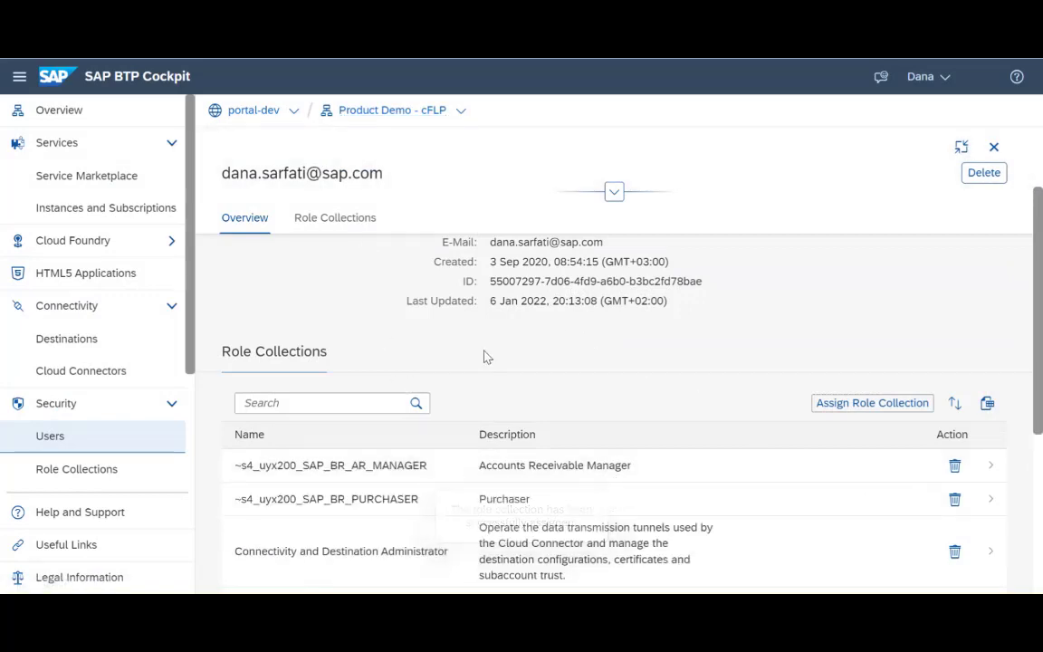
scroll(484, 356, "down", 2)
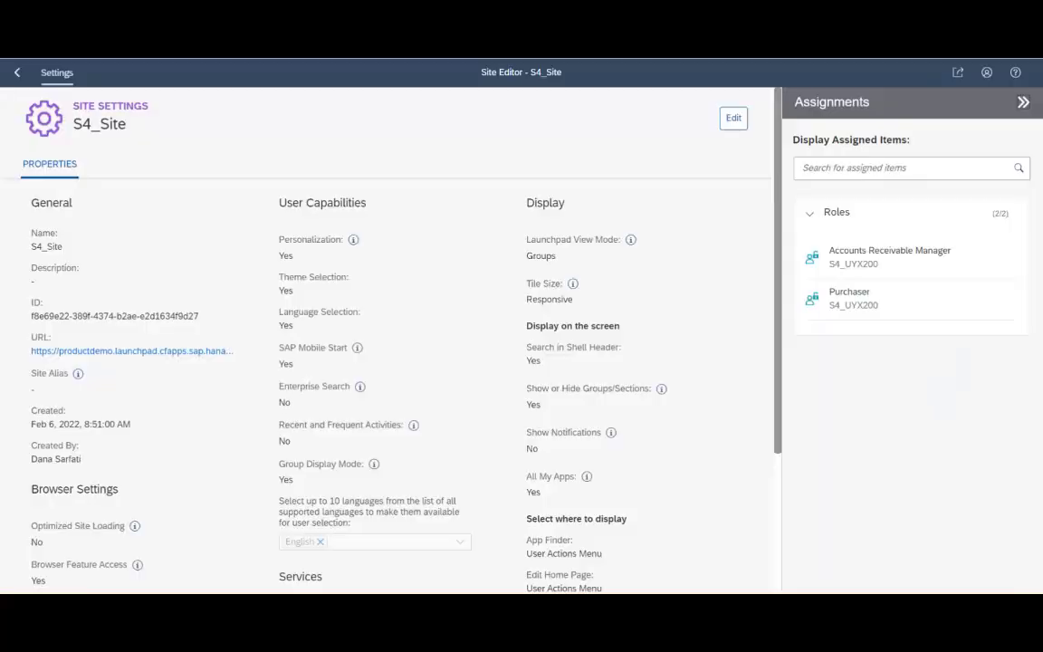
Return from the Site Editor to the Site Directory listing S4_Site
left_click(17, 73)
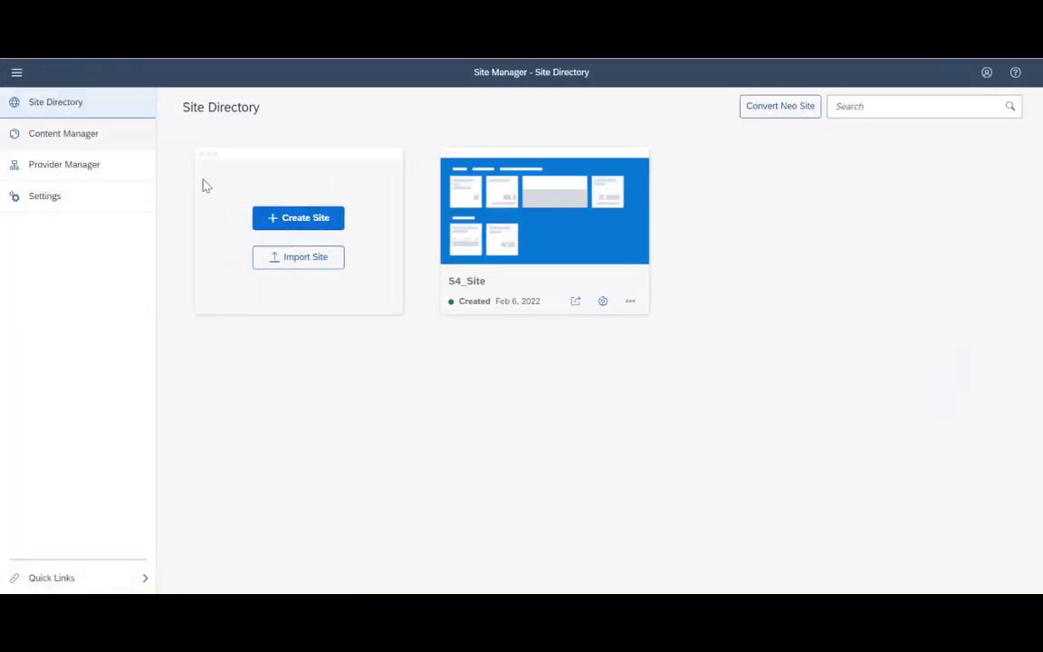
Open the S4_Site launchpad and browse its Accounts Receivable, Collections and Dispute Management tiles
left_click(575, 304)
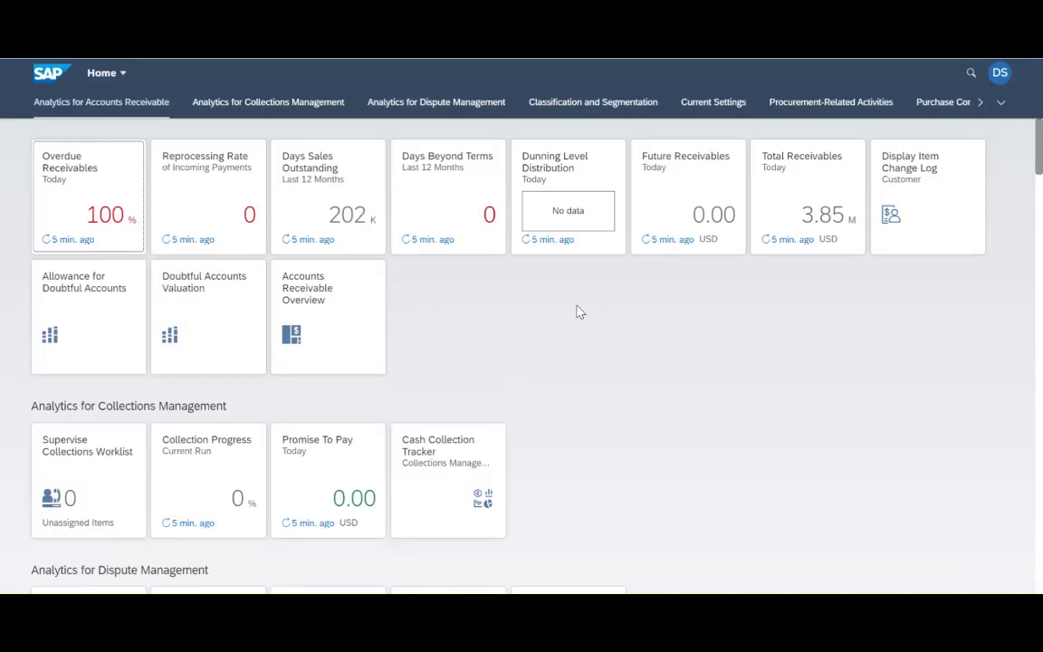
scroll(580, 312, "down", 5)
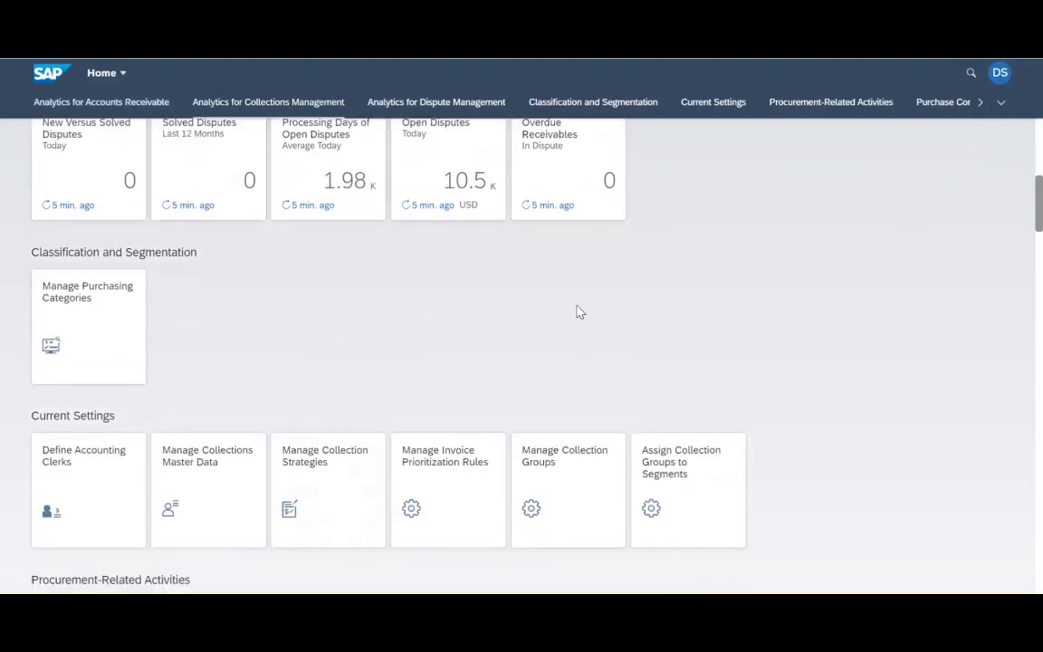
scroll(580, 312, "up", 5)
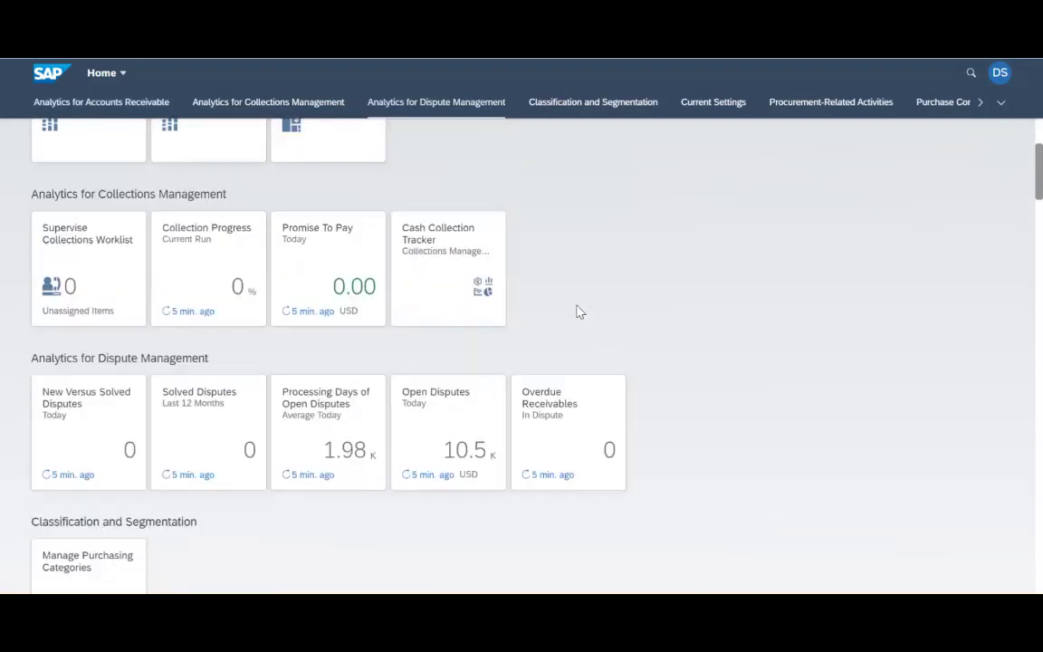
scroll(580, 311, "up", 1)
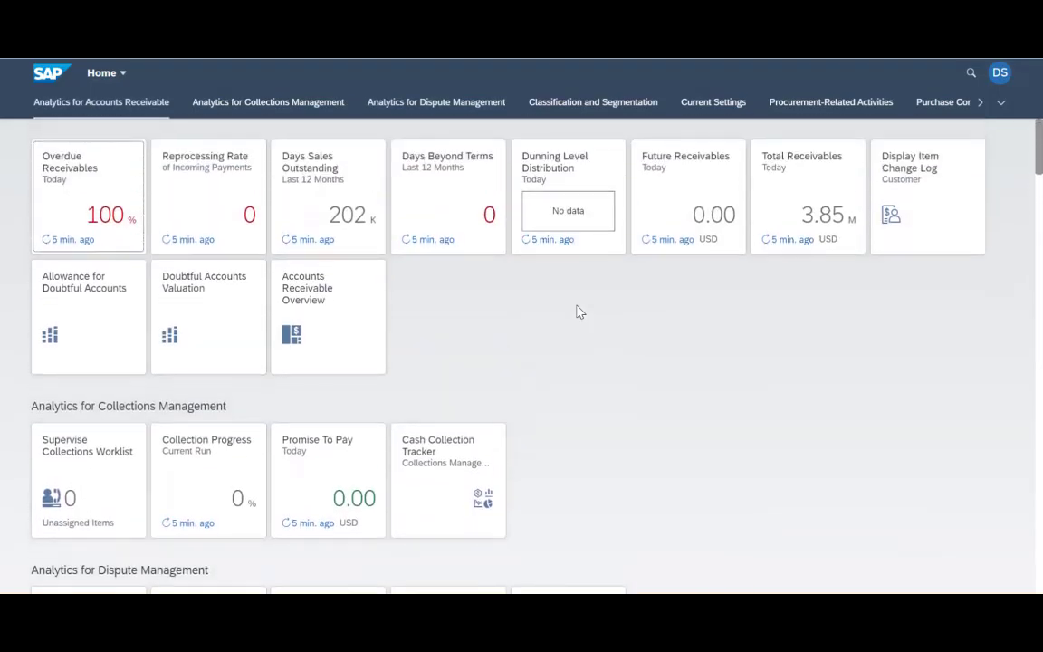